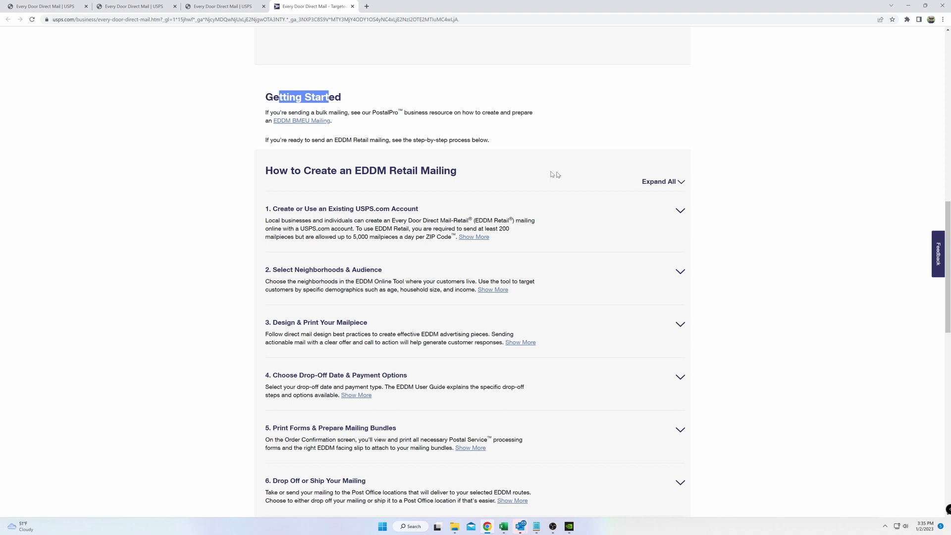
Step: Review the account and neighborhood selection sections of the instructions for creating an EDDM Retail mailing
click(686, 216)
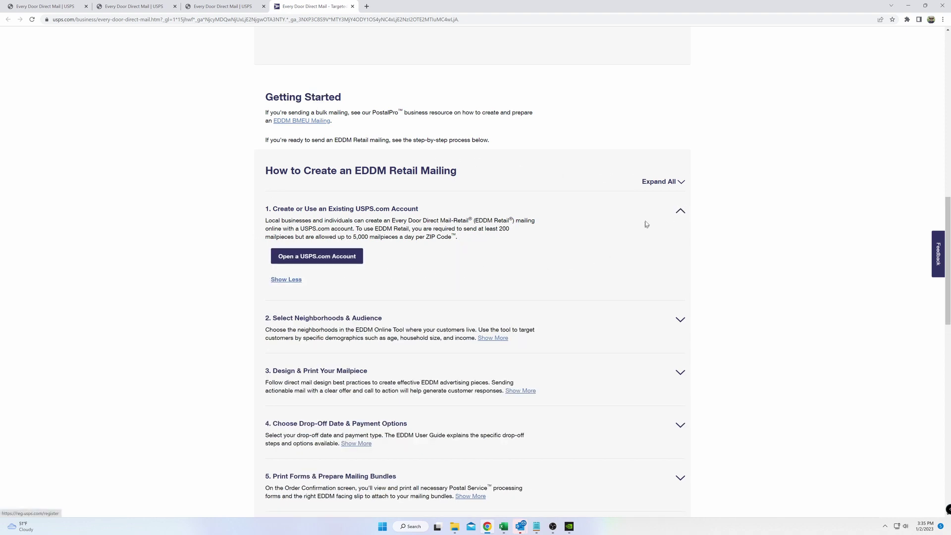
click(681, 211)
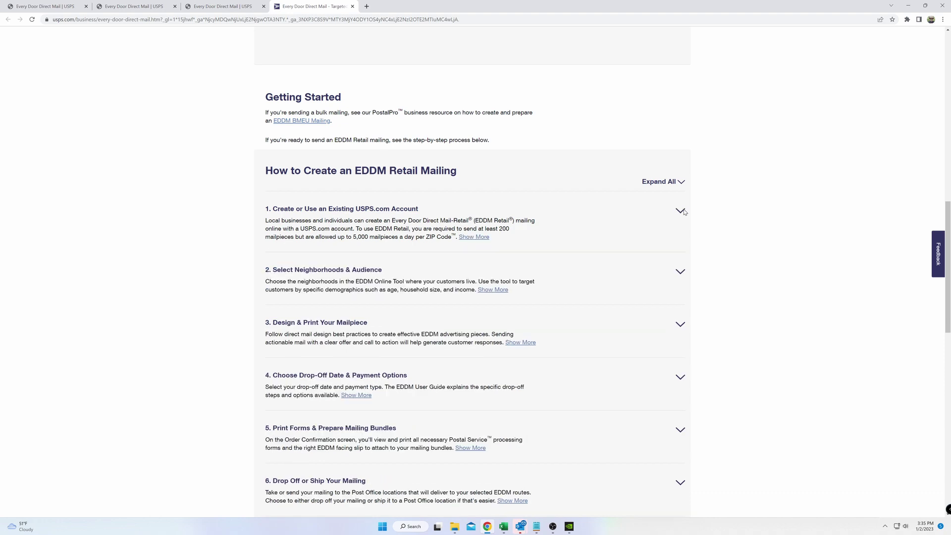
scroll(679, 224, down, 1)
click(679, 236)
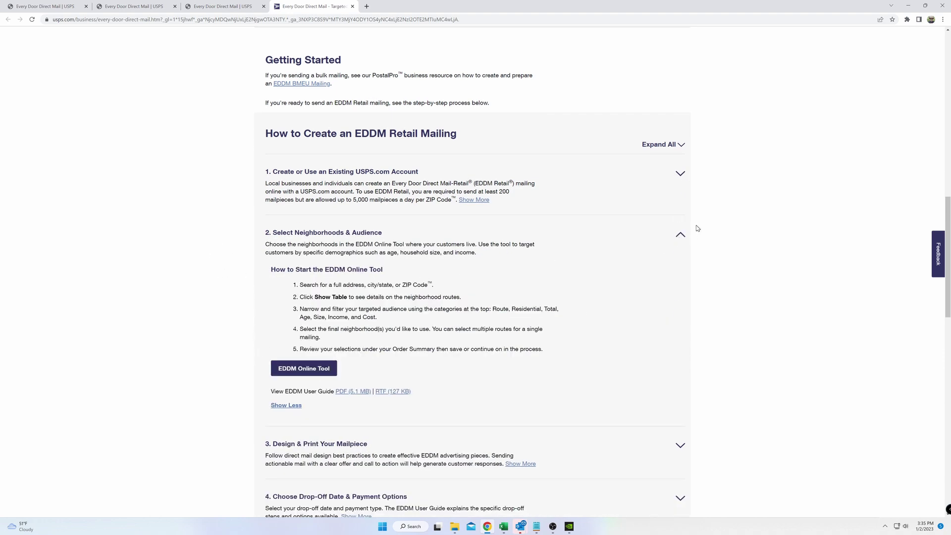
click(681, 235)
scroll(686, 236, down, 2)
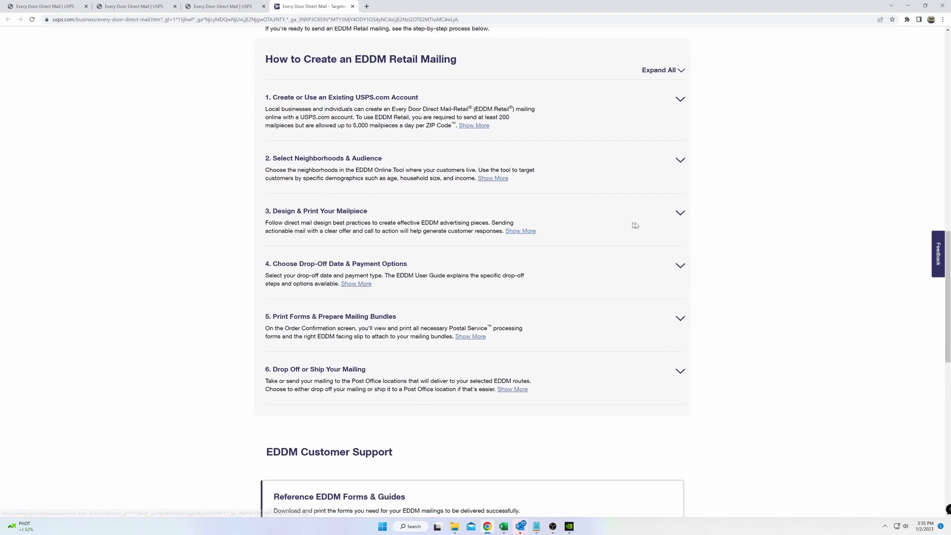
scroll(637, 230, down, 1)
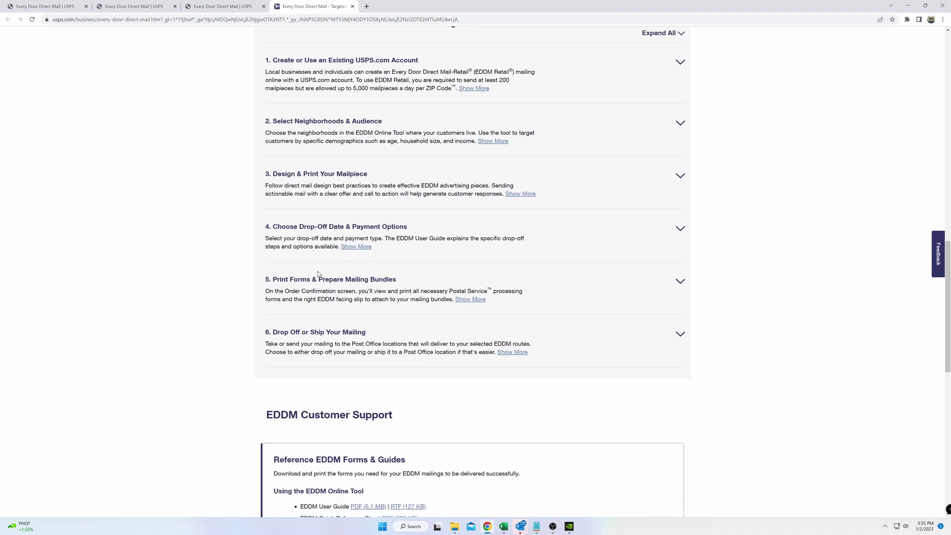
Step: Expand the Design & Print Your Mailpiece section and open the Physical Standards for Flats reference
click(680, 176)
scroll(396, 211, down, 2)
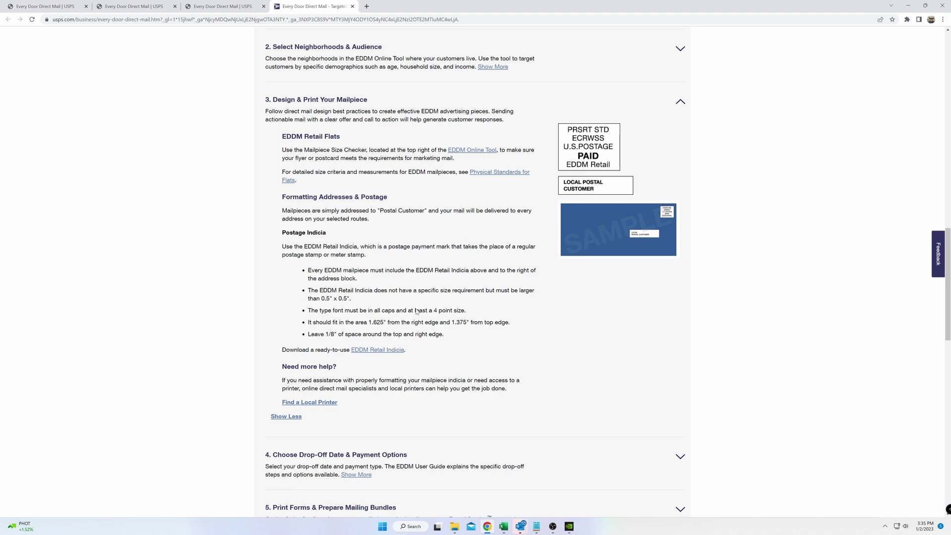
click(497, 173)
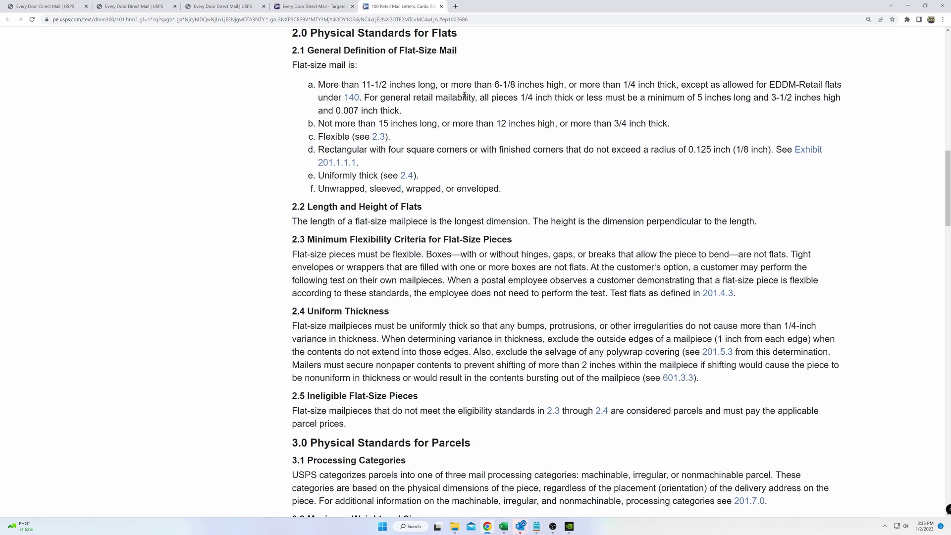
Step: Examine the minimum length, height and thickness requirements for flat-size mail, and close the standards page
drag(367, 98, 598, 98)
click(549, 120)
drag(336, 110, 402, 111)
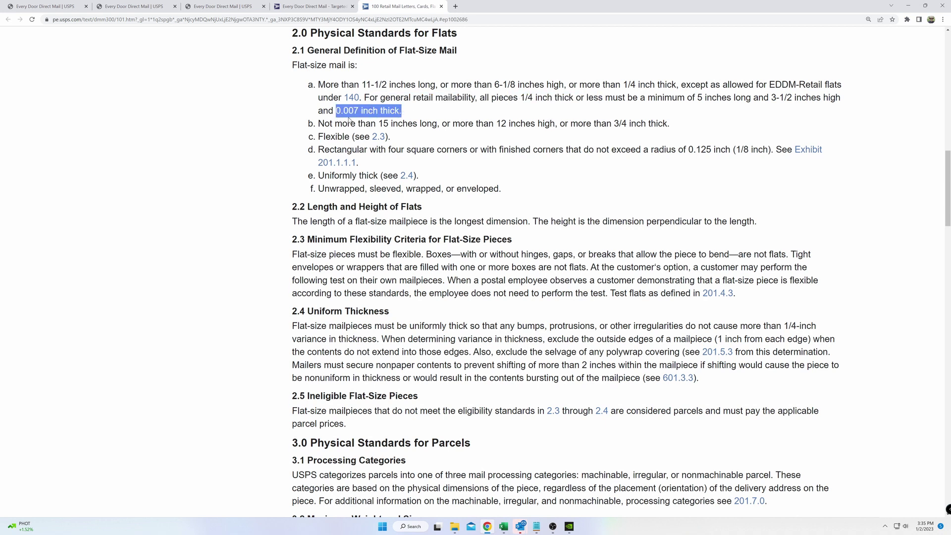
click(439, 116)
double_click(651, 97)
drag(698, 99, 756, 98)
double_click(761, 98)
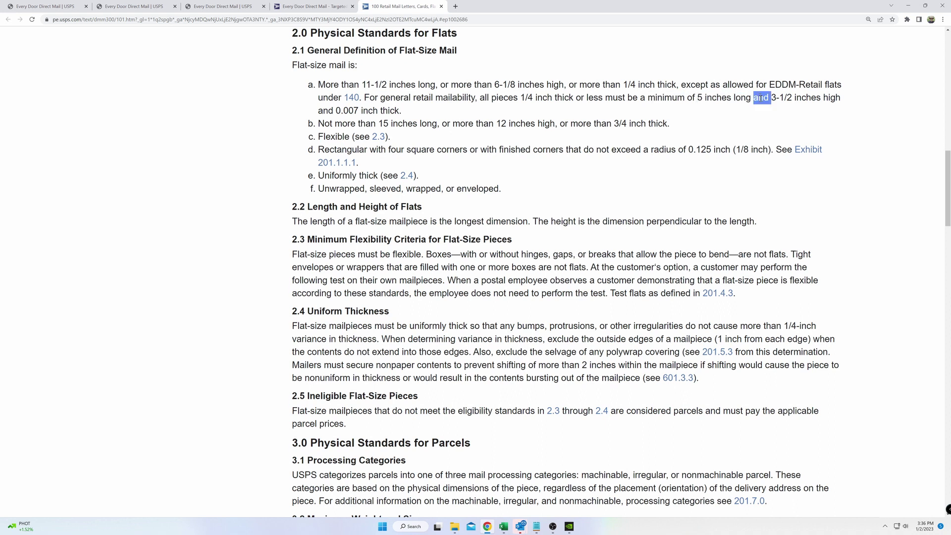
click(775, 98)
drag(773, 97, 842, 96)
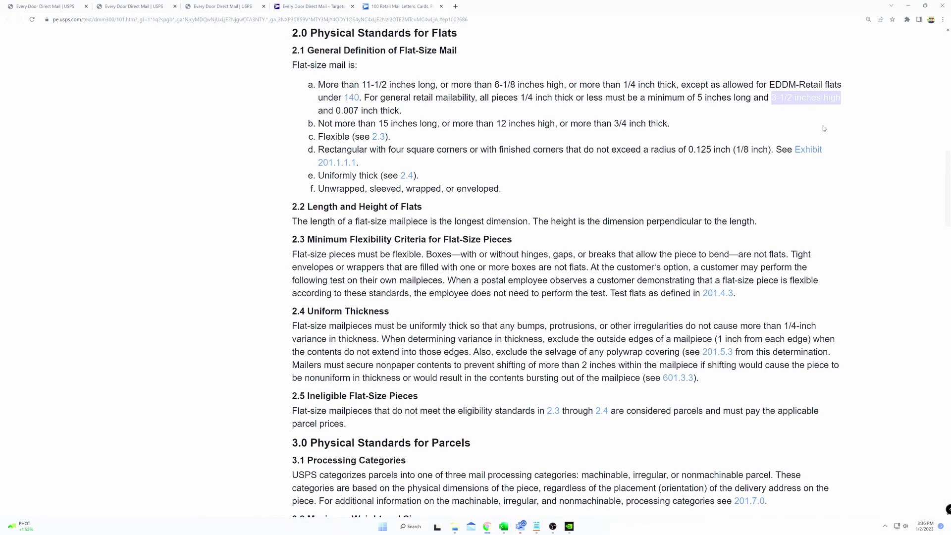
key(ctrl+w)
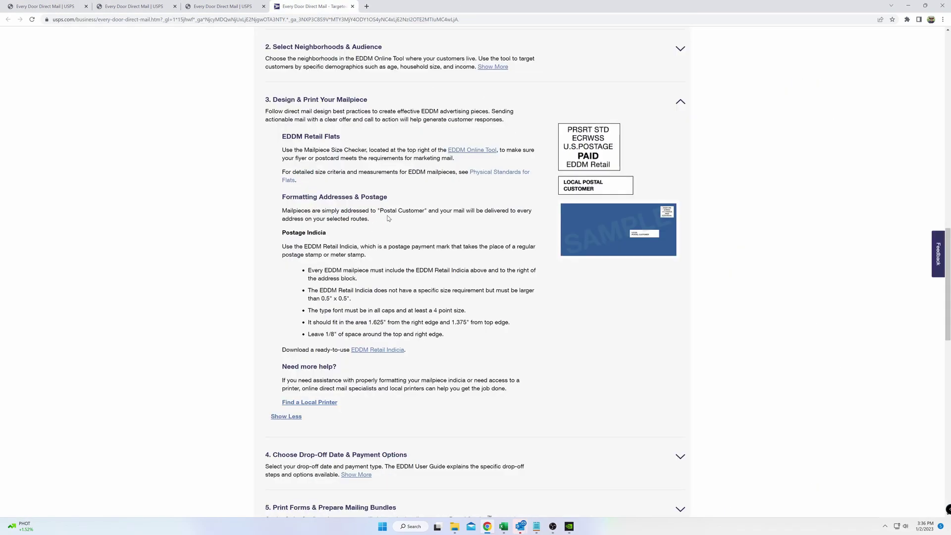
Step: Collapse the mailpiece design section and open the EDDM Online Tool
click(678, 103)
scroll(372, 188, up, 20)
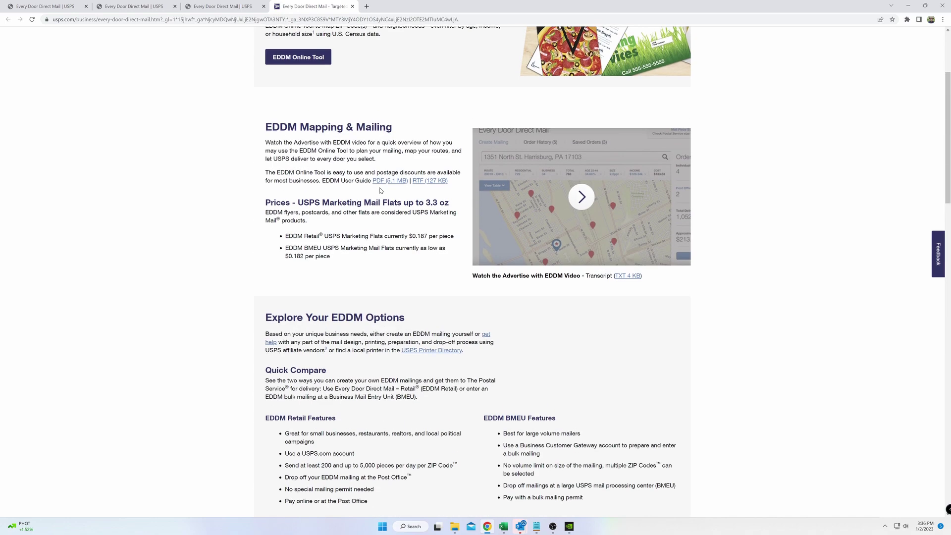
click(298, 205)
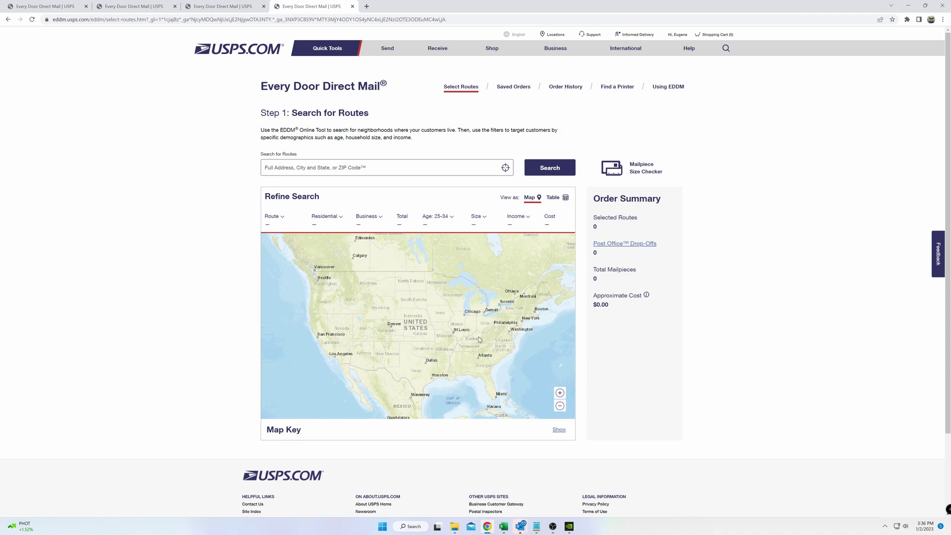
Step: Look through the route type, residential and business filter options of the route search
click(284, 219)
click(284, 219)
click(284, 219)
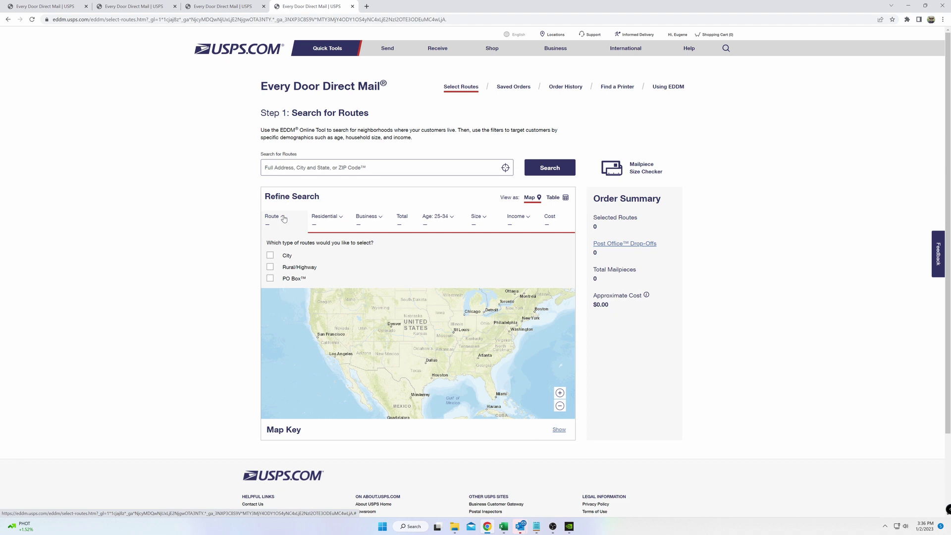
click(337, 218)
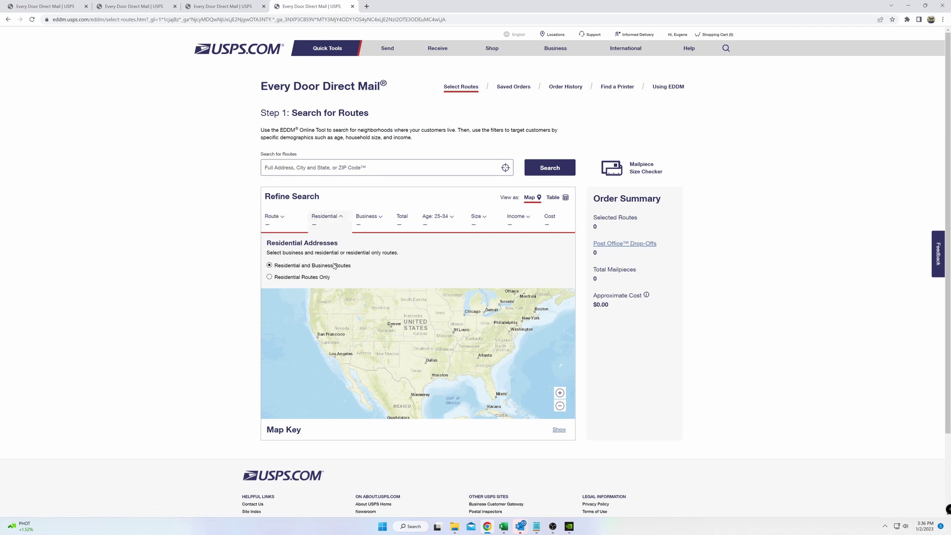
click(379, 218)
Step: Search for mailing routes in toms river, nj and bring the town's carrier routes into view on the map
click(299, 168)
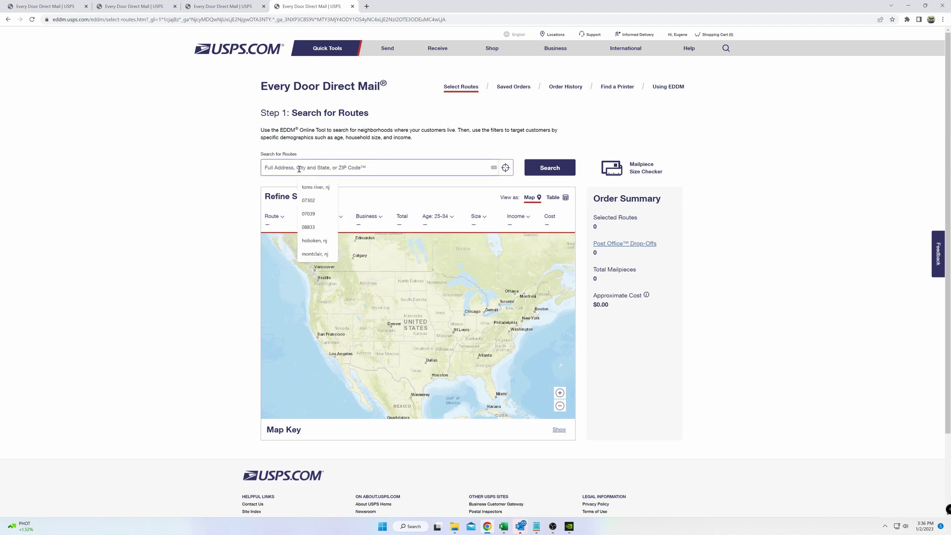
click(316, 186)
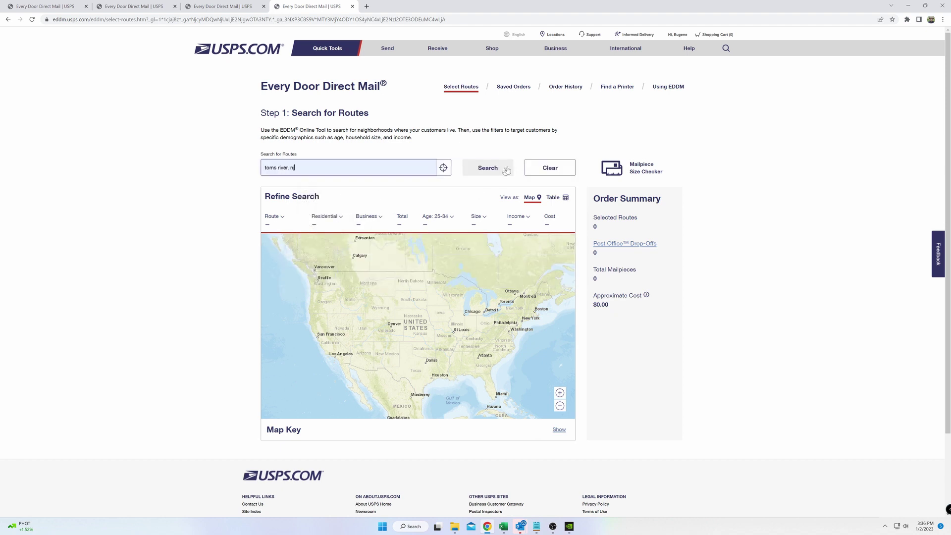
click(497, 169)
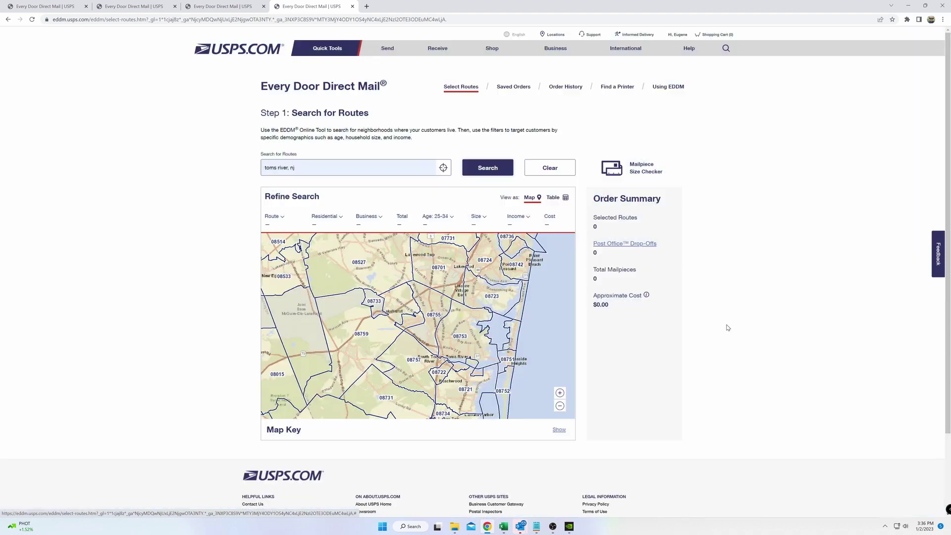
drag(348, 378, 299, 353)
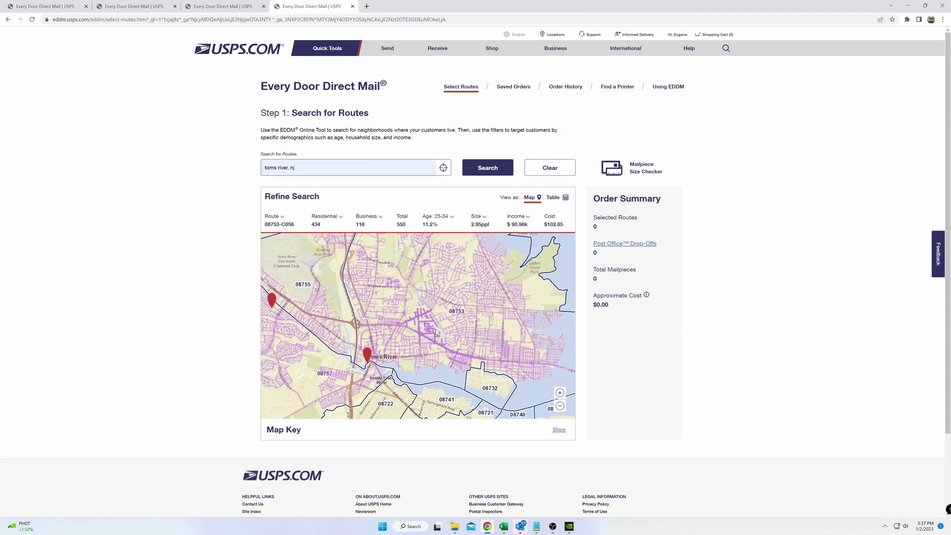
Step: Check the route type filter and limit the search to residential routes only
click(282, 216)
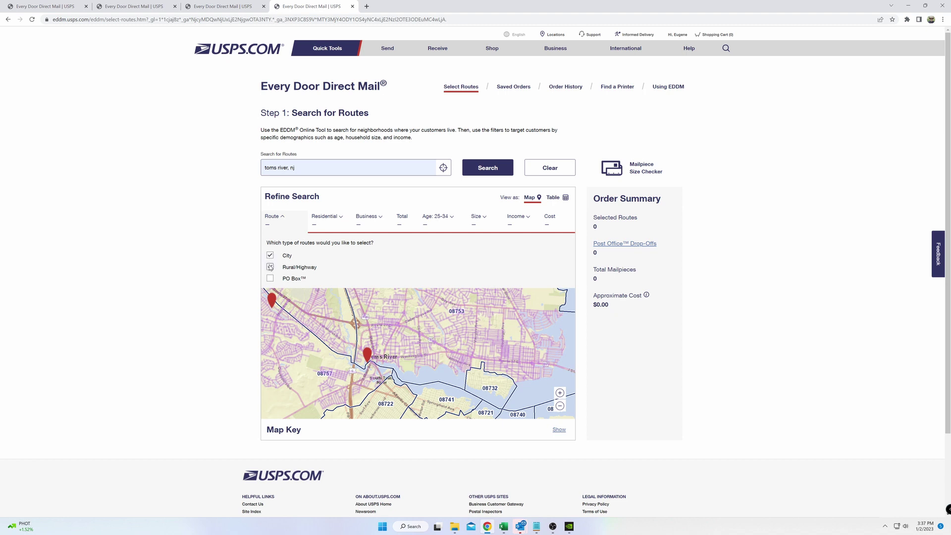
click(338, 218)
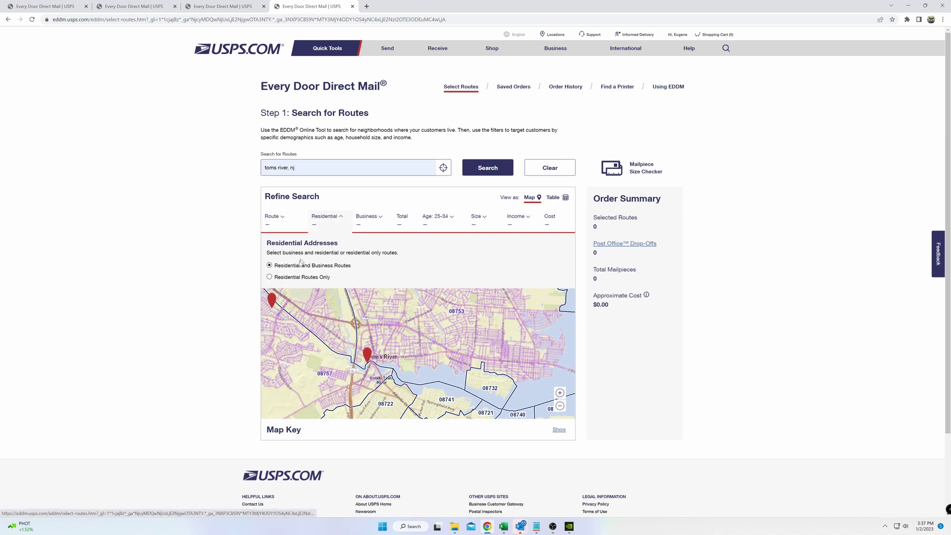
click(289, 278)
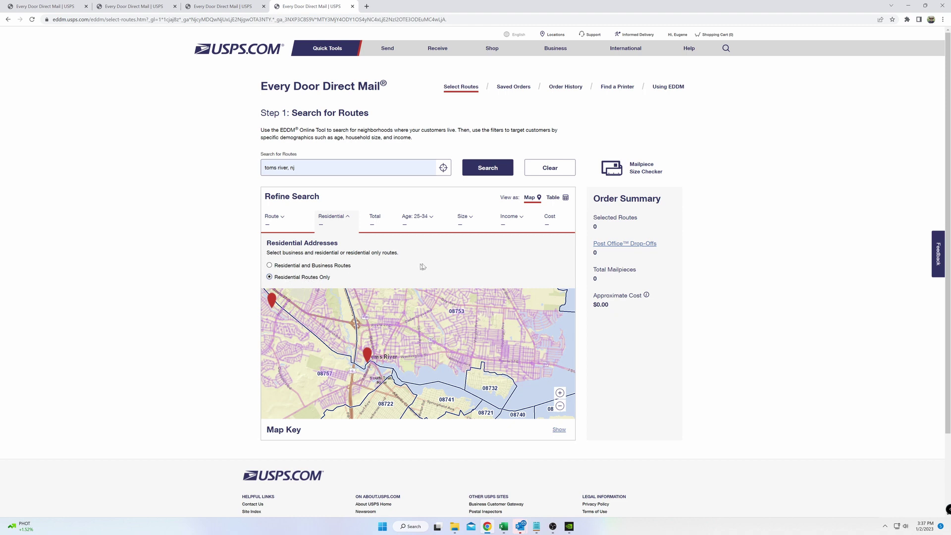
Step: Set the route audience age range to 25–45 and close the age filter
click(427, 216)
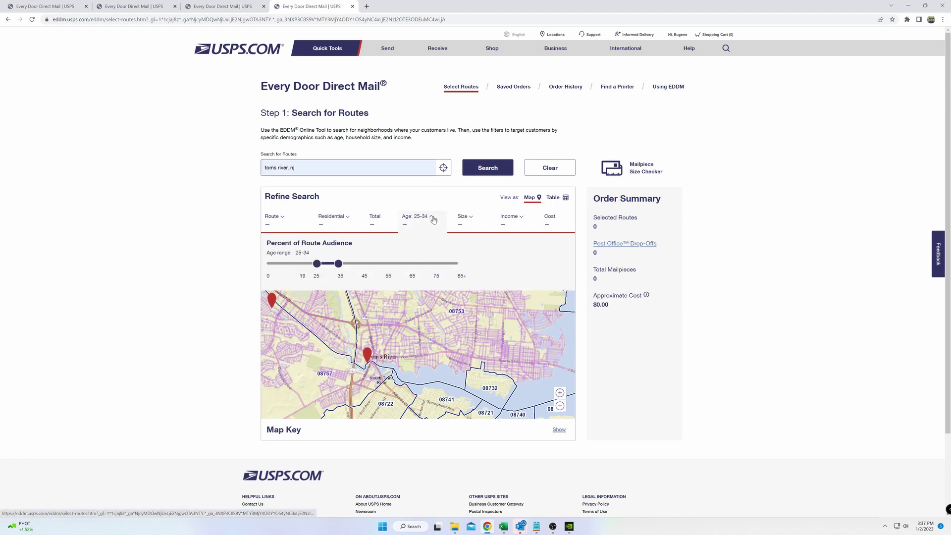
drag(336, 266, 360, 266)
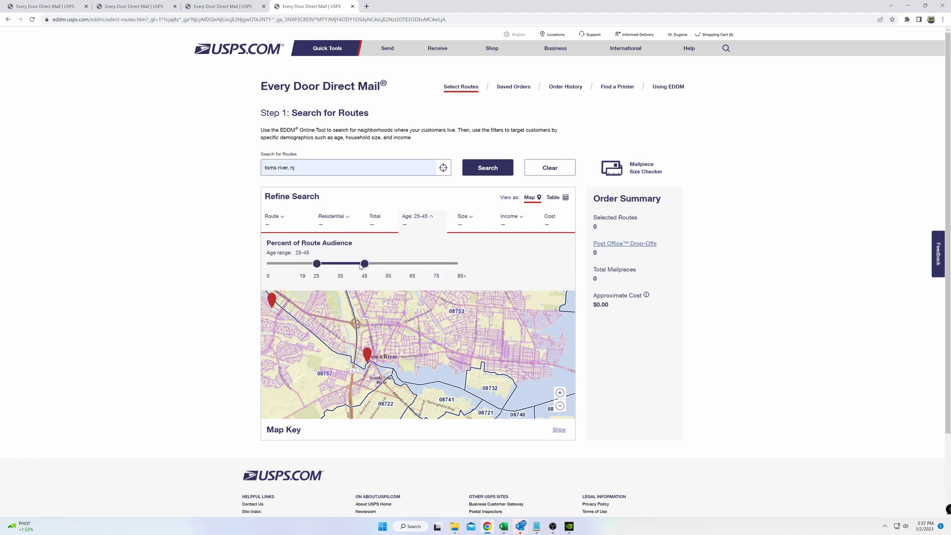
click(425, 219)
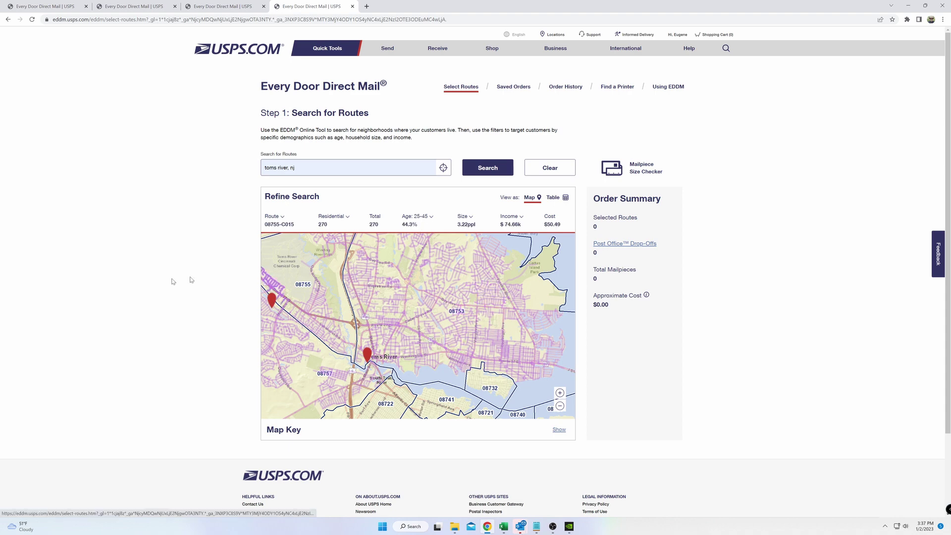
Step: Inspect the routes around ZIP code 08757 and set the route audience age range to 55–75
drag(291, 276, 391, 245)
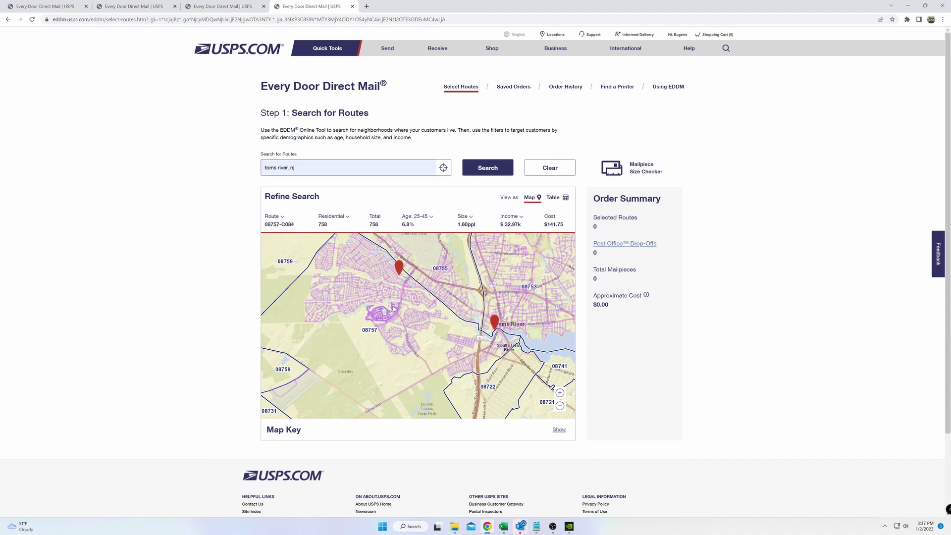
drag(544, 365, 437, 386)
click(427, 217)
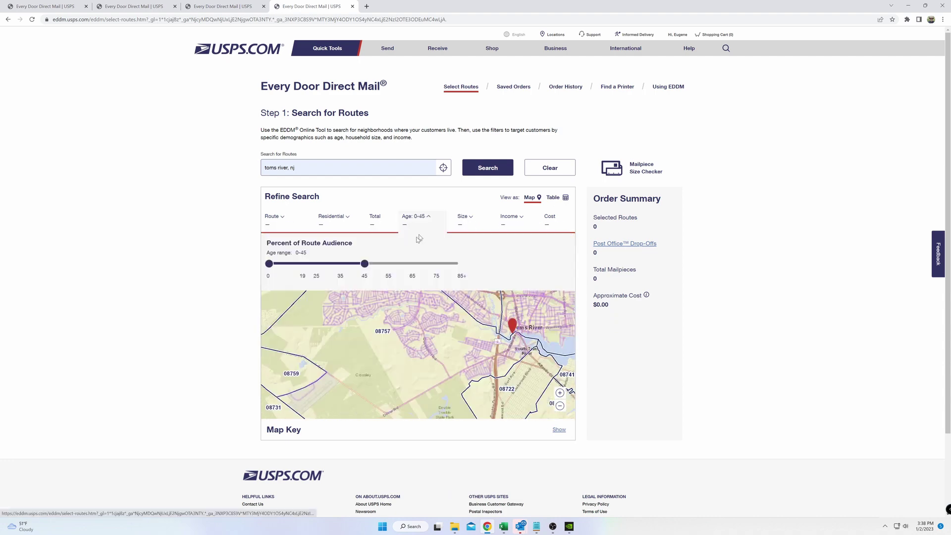
drag(367, 265, 436, 264)
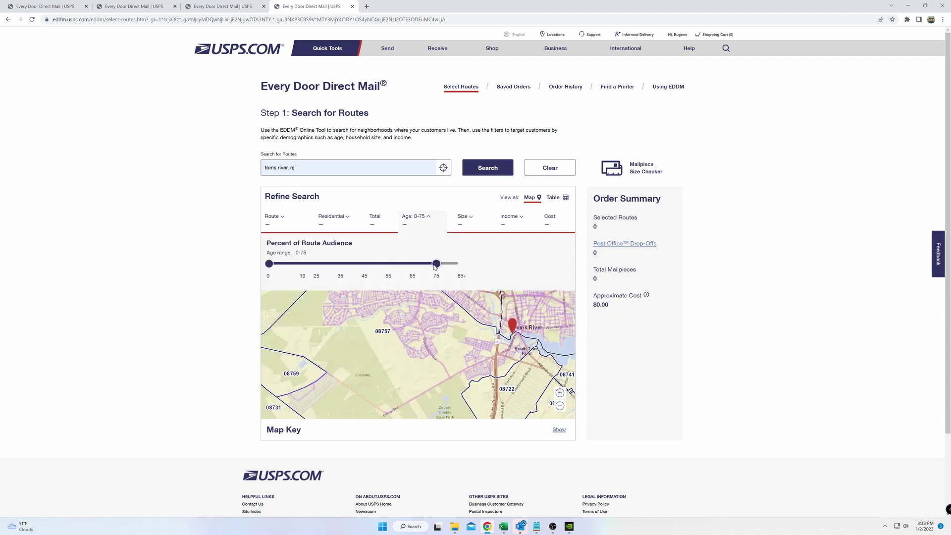
drag(268, 265, 386, 268)
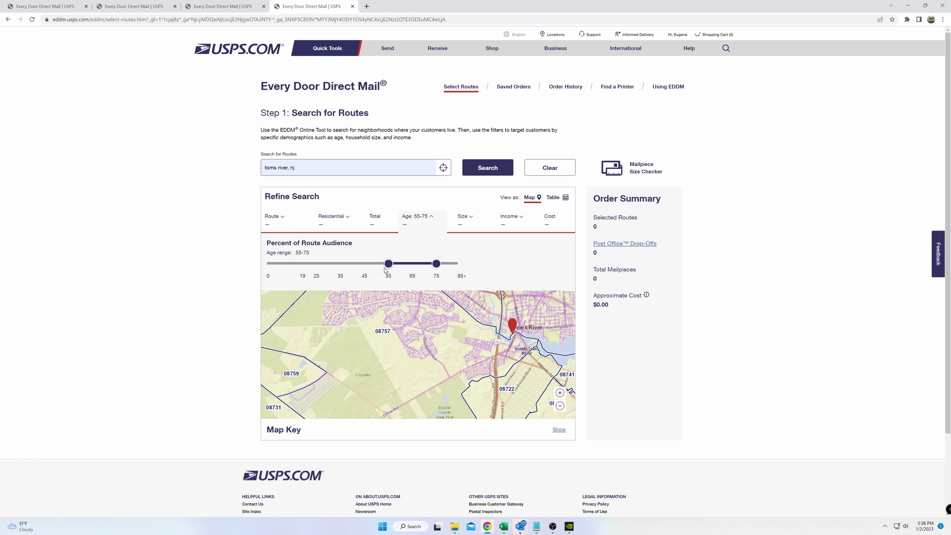
click(370, 358)
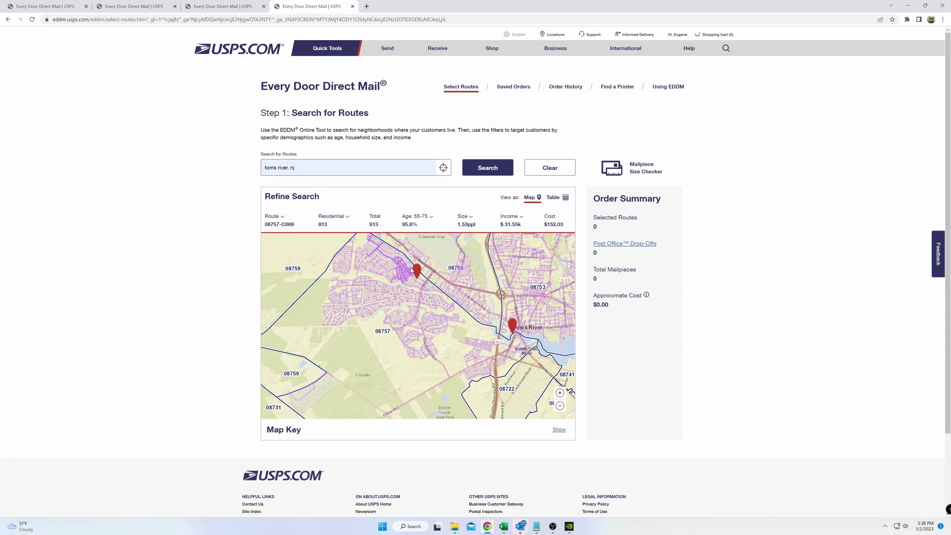
Step: Set the route audience age range to 0–45 and inspect individual carrier routes within ZIP code 08753
click(416, 216)
drag(441, 264, 364, 267)
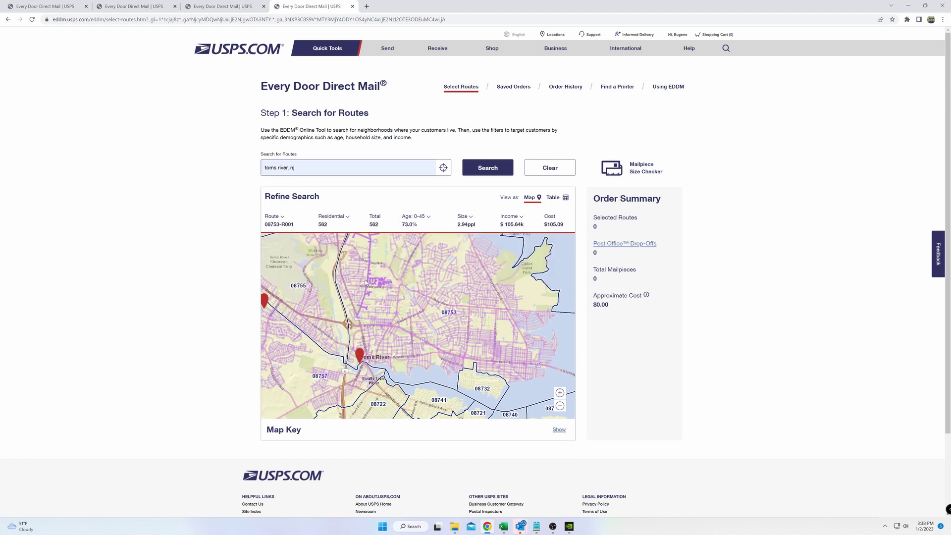
drag(415, 294, 419, 337)
scroll(419, 337, up, 3)
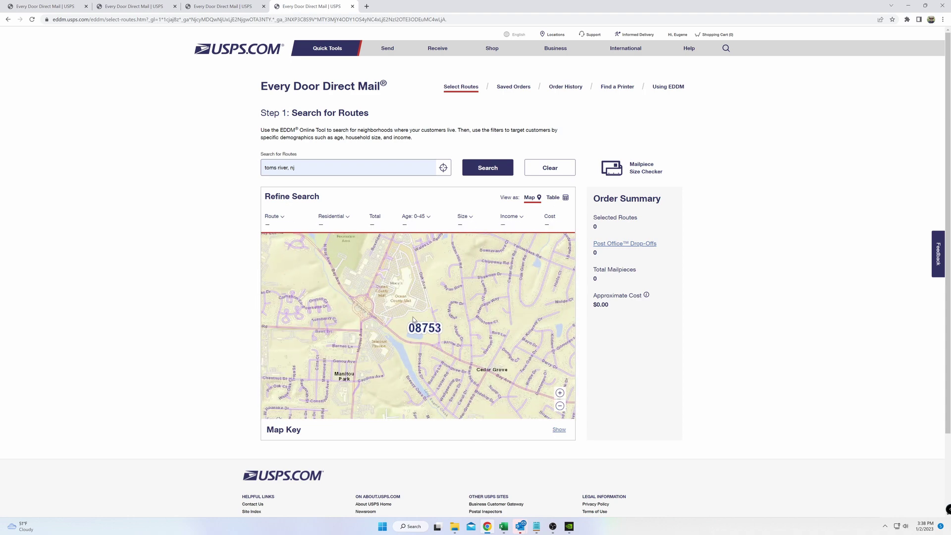
drag(434, 271, 361, 362)
scroll(361, 362, up, 2)
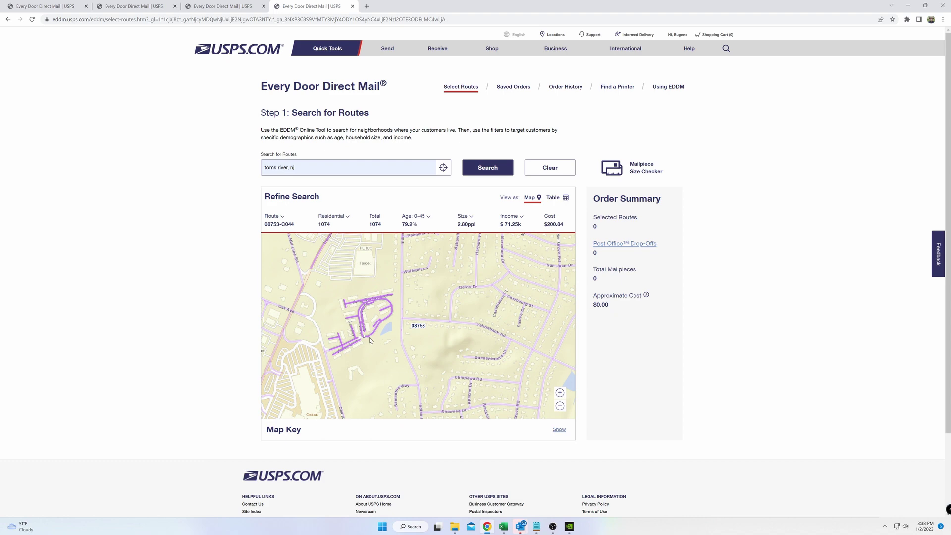
scroll(370, 341, up, 1)
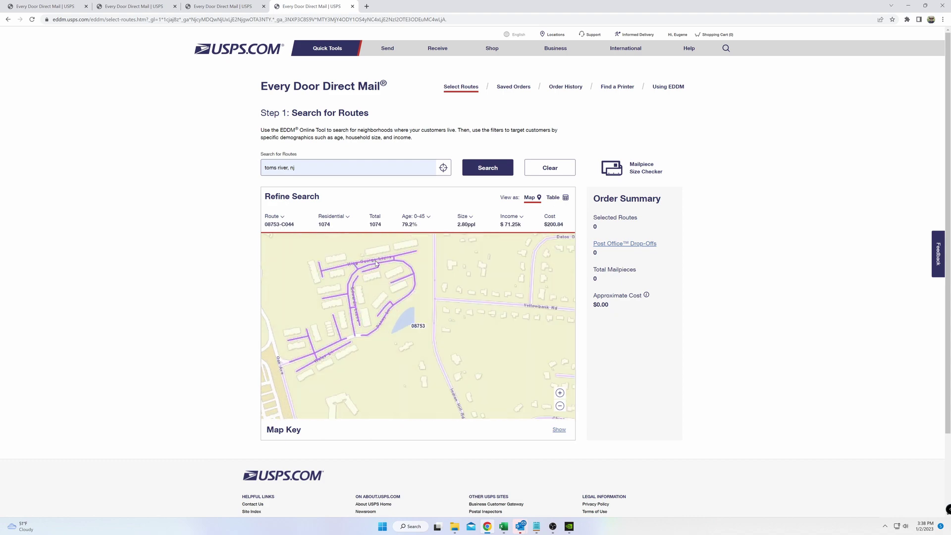
scroll(408, 300, down, 3)
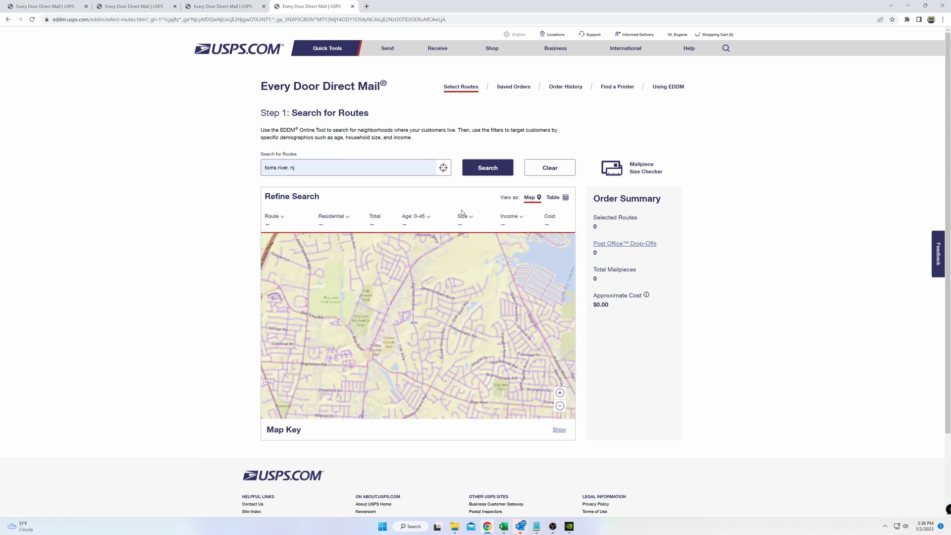
Step: Set the route audience age range to 25–55 and close the age filter
click(424, 217)
drag(365, 264, 376, 264)
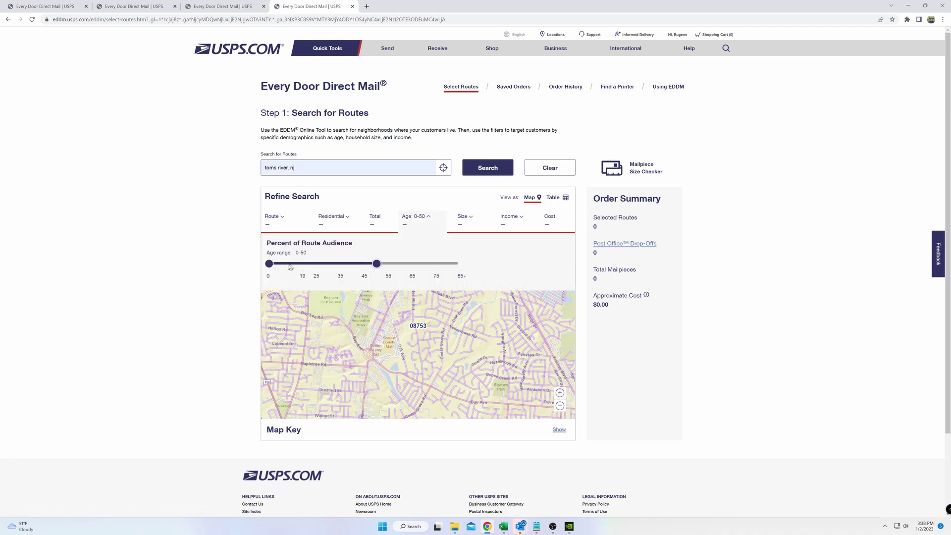
drag(269, 264, 316, 265)
drag(378, 266, 388, 267)
click(346, 302)
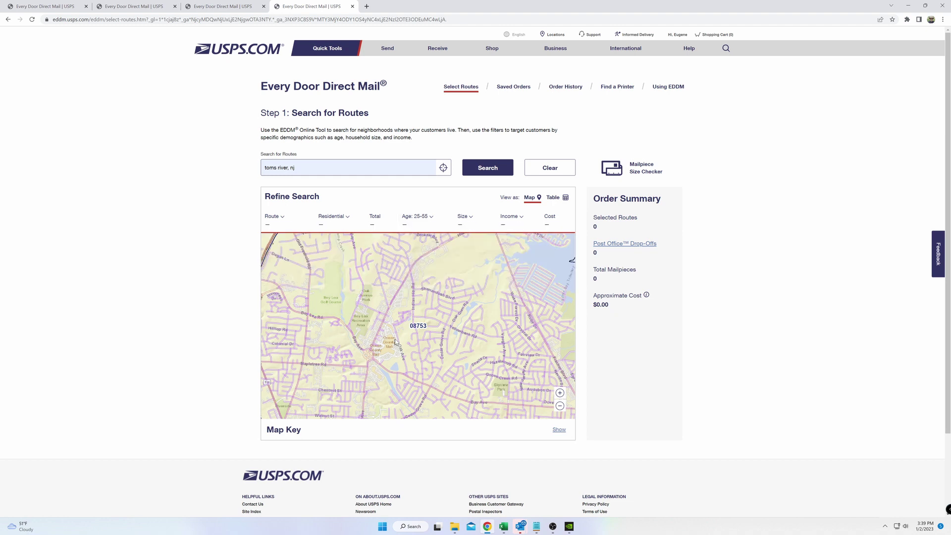
Step: Add carrier routes 08753-C044 and 08753-C013, the latter near Island Beach Heights, to the mailing order
click(405, 322)
drag(405, 333, 422, 220)
scroll(402, 249, down, 4)
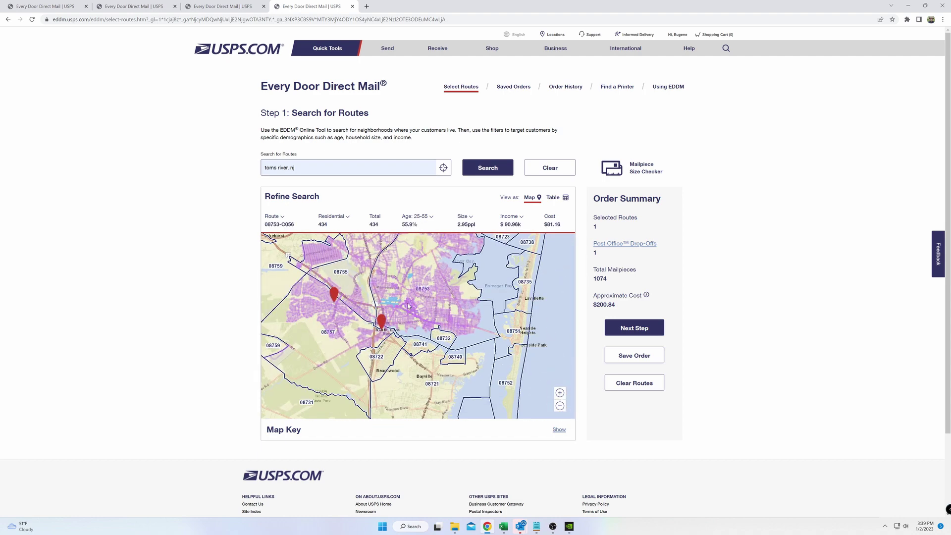
scroll(440, 351, up, 2)
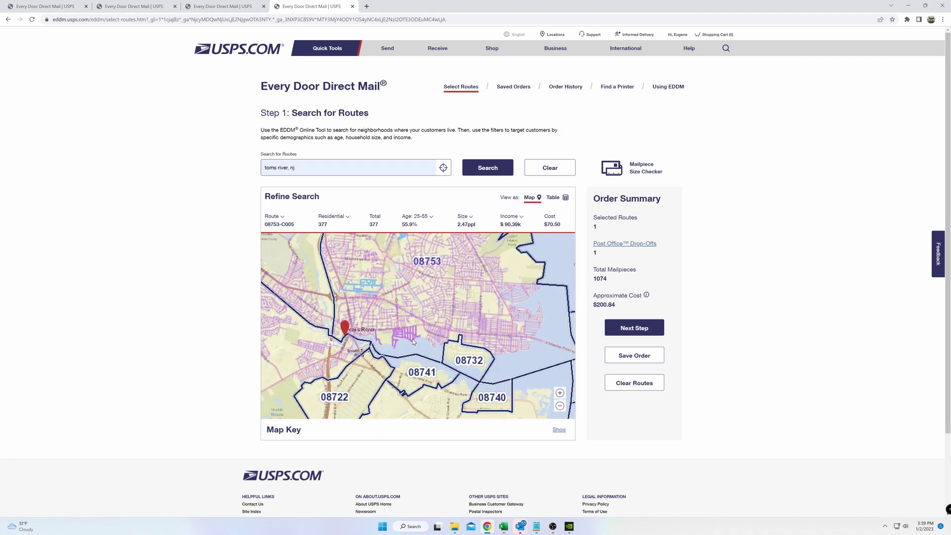
scroll(469, 336, up, 2)
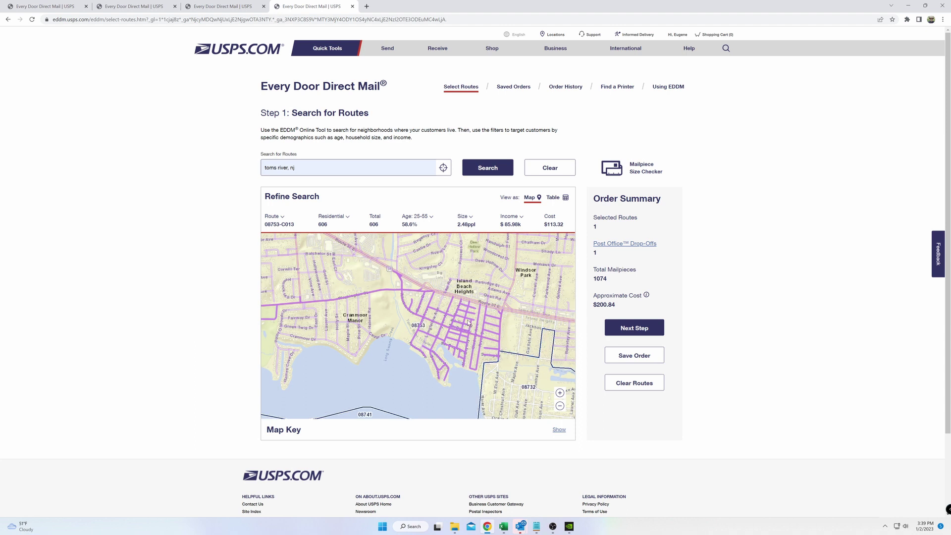
click(468, 323)
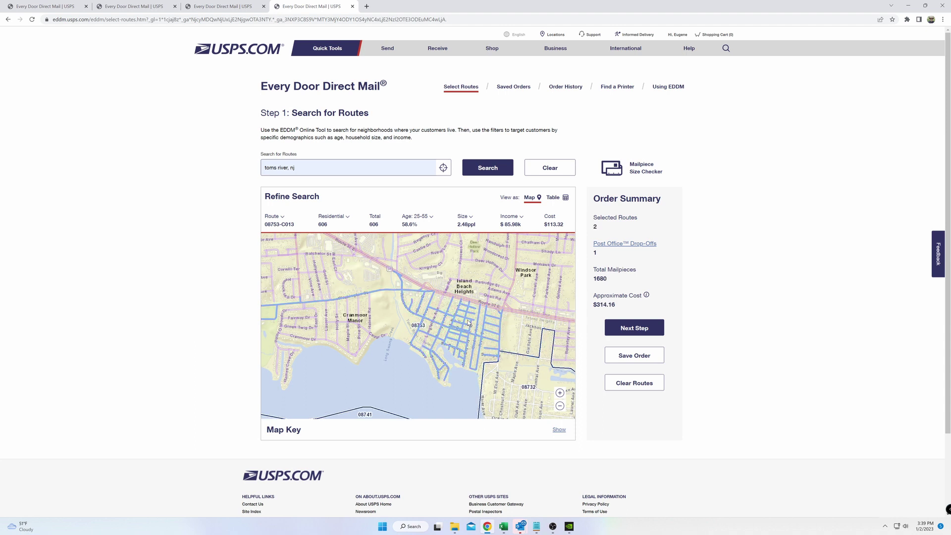
Step: Add carrier route 08753-C086, northeast of the Island Beach Heights route, to the mailing order
drag(519, 332, 430, 379)
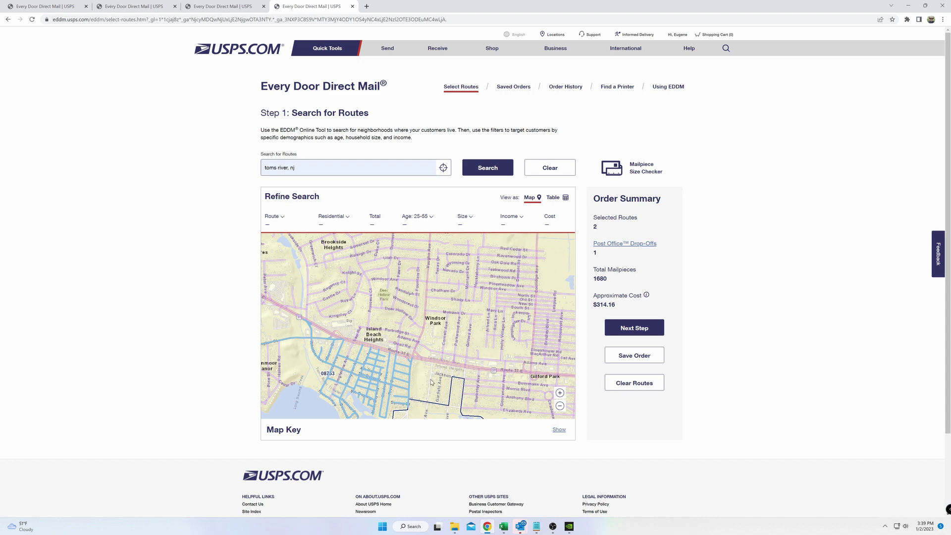
scroll(508, 312, down, 3)
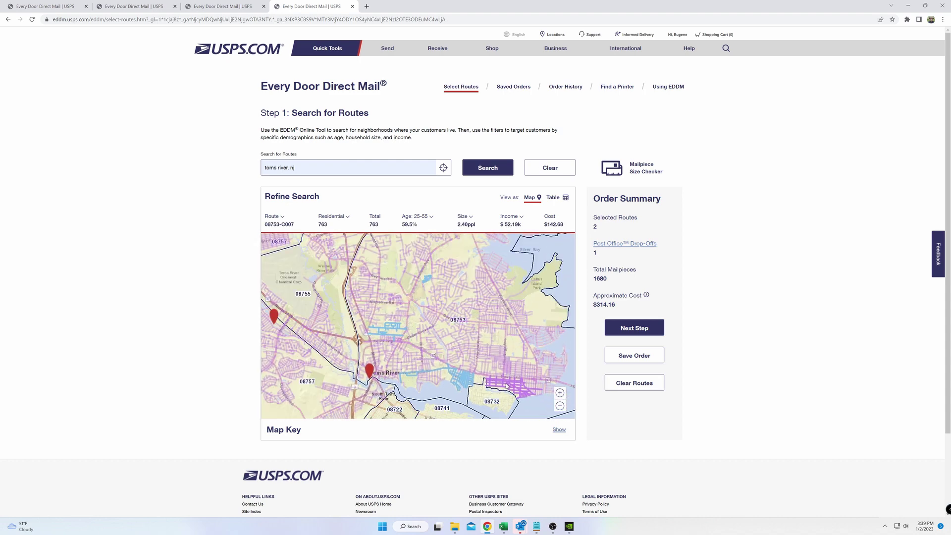
drag(513, 382, 499, 367)
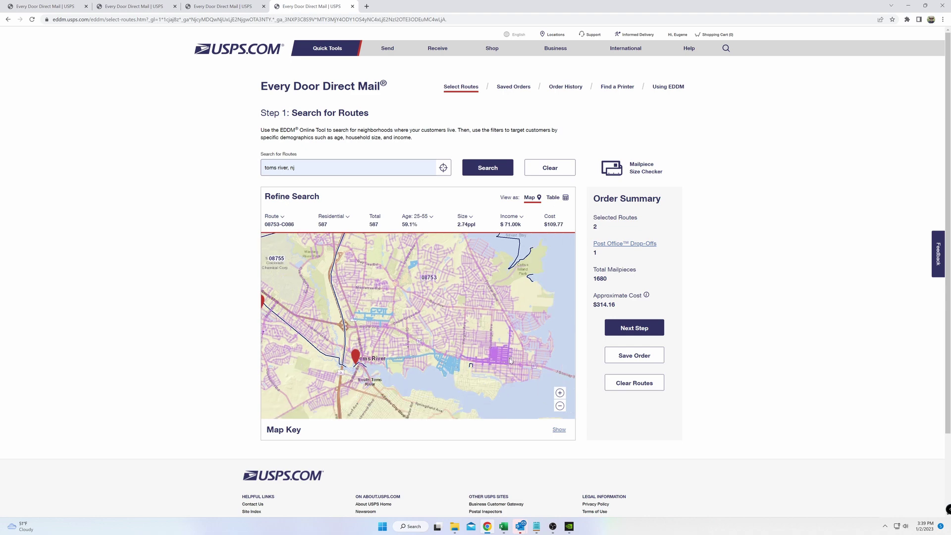
click(504, 360)
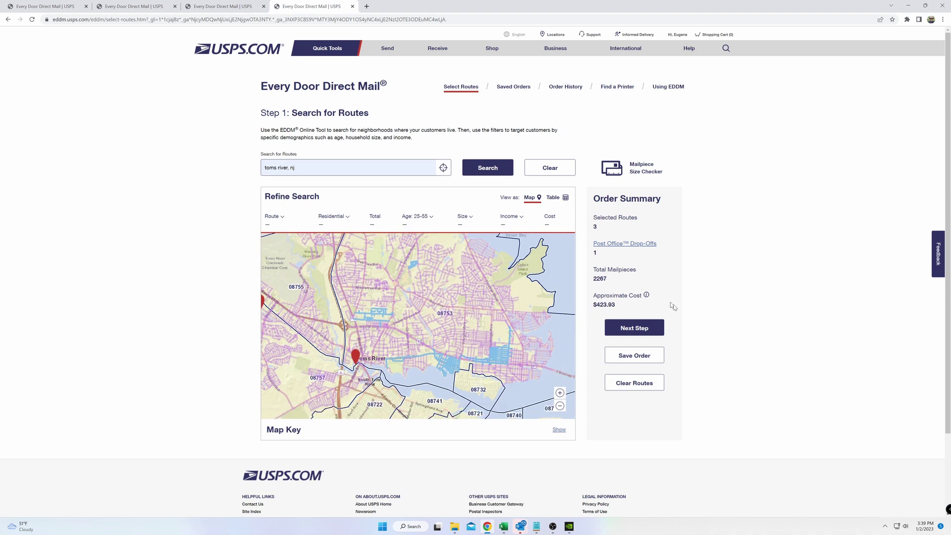
Step: Check the order summary, continue with the selected routes, and set the drop-off date to 01/06/2023
drag(593, 226, 604, 231)
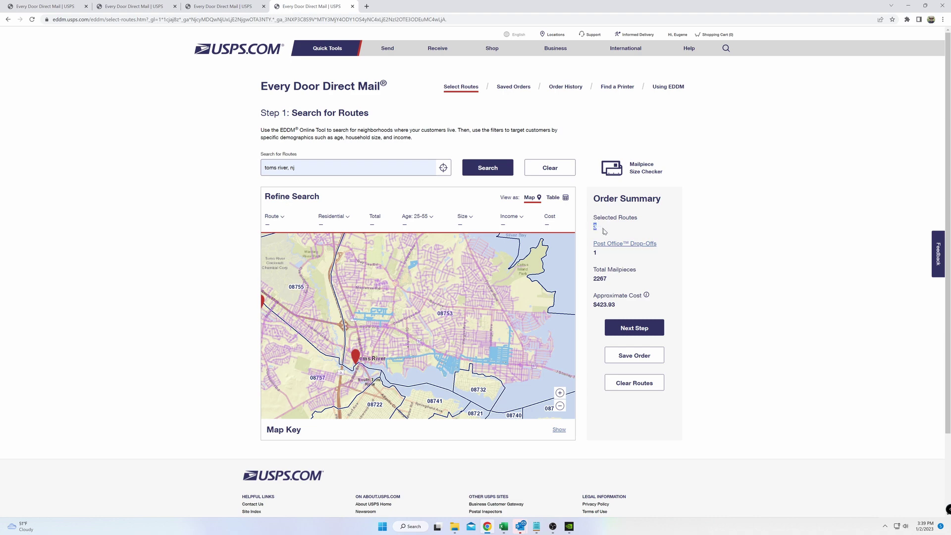
double_click(600, 279)
drag(622, 310, 589, 310)
click(650, 329)
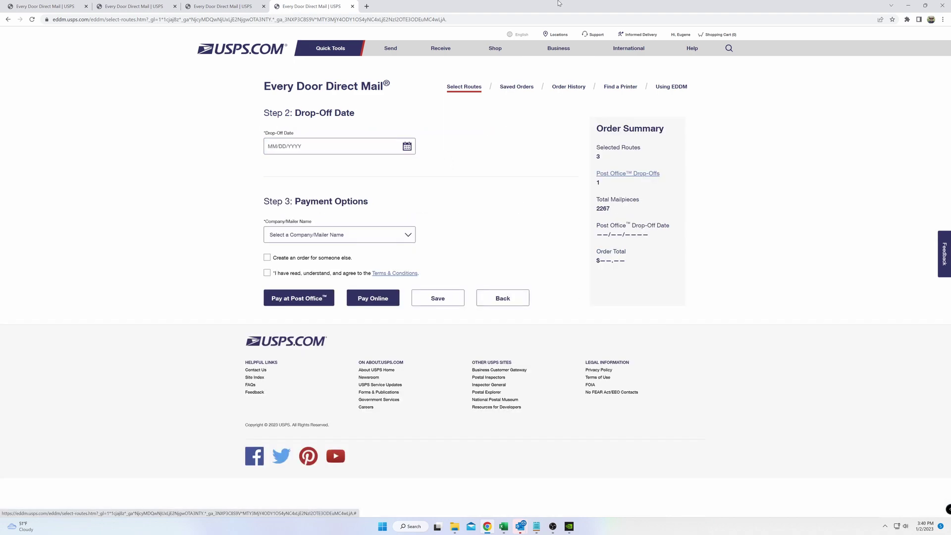
click(407, 146)
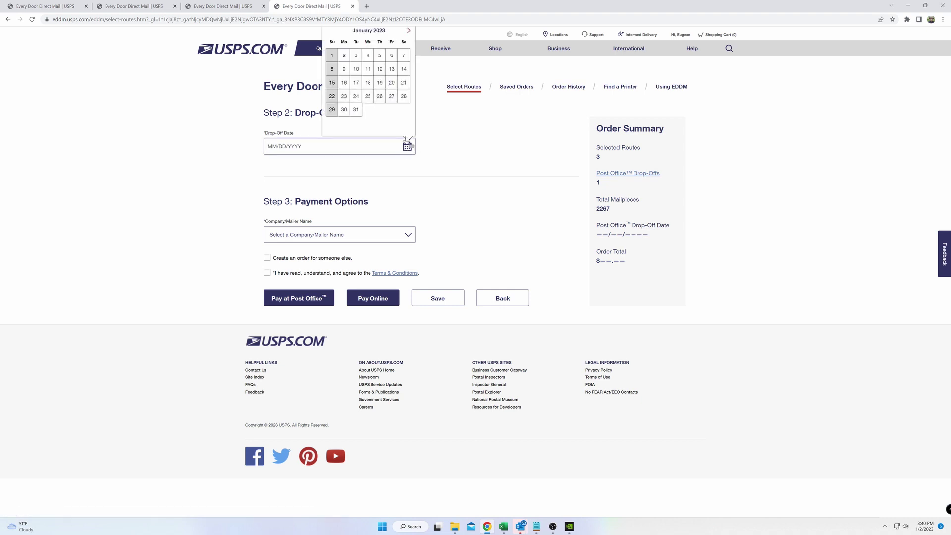
click(392, 56)
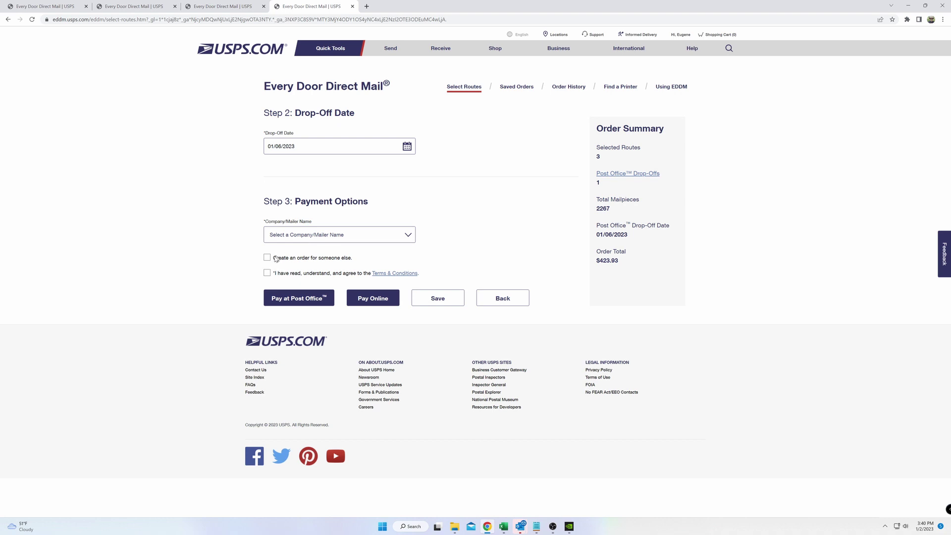
Step: Agree to the terms and conditions and finalize the order with payment at the Post Office
click(270, 274)
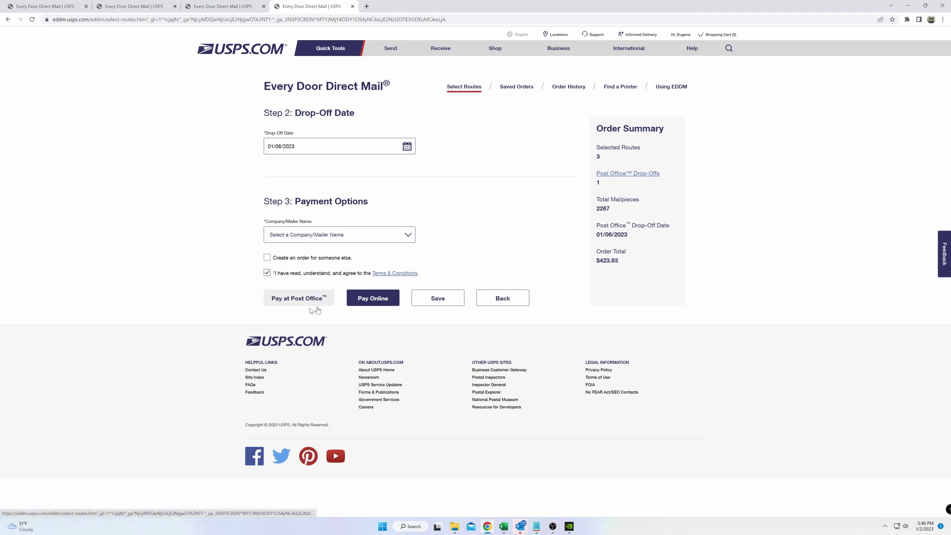
click(298, 299)
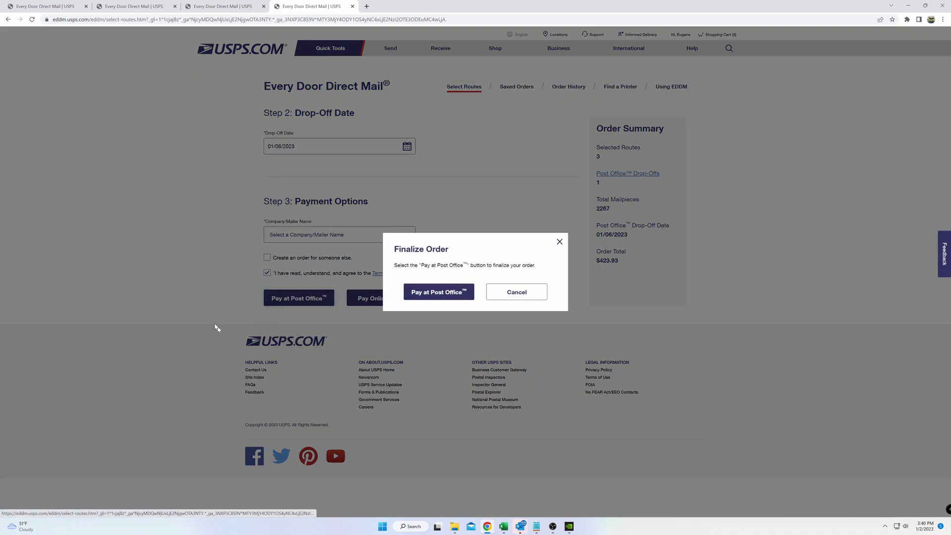
click(439, 293)
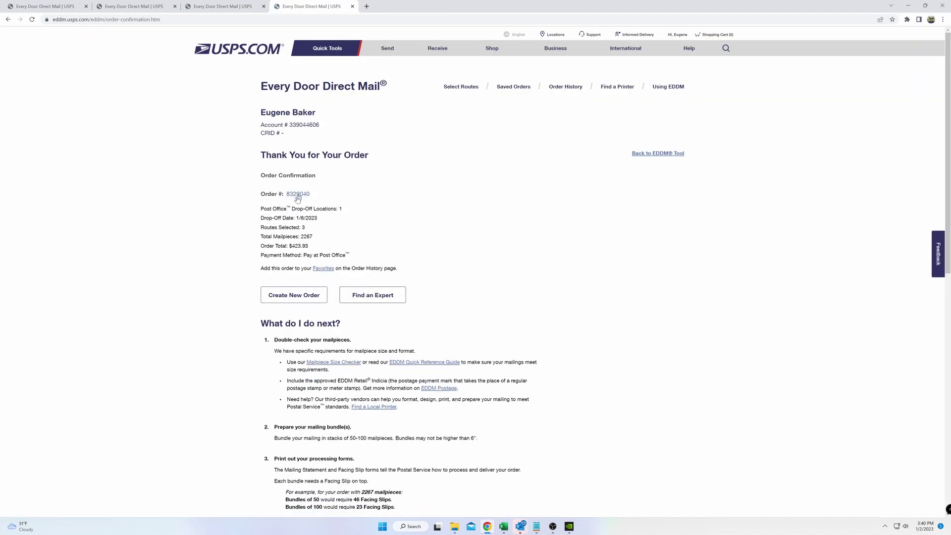
Step: Review the order confirmation's next steps, including bundling, processing forms, the Post Office drop-off location and postage payment methods
drag(291, 209, 354, 212)
scroll(243, 266, down, 1)
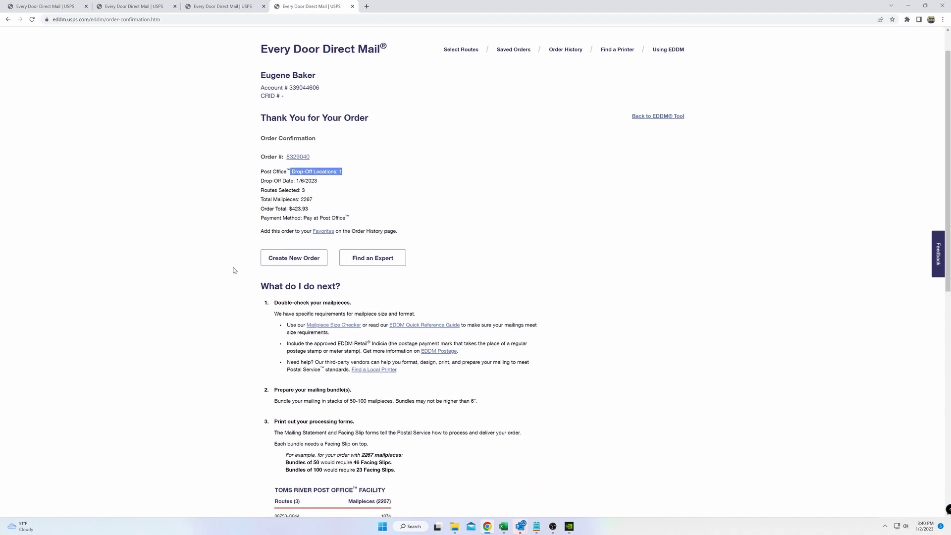
scroll(241, 278, down, 3)
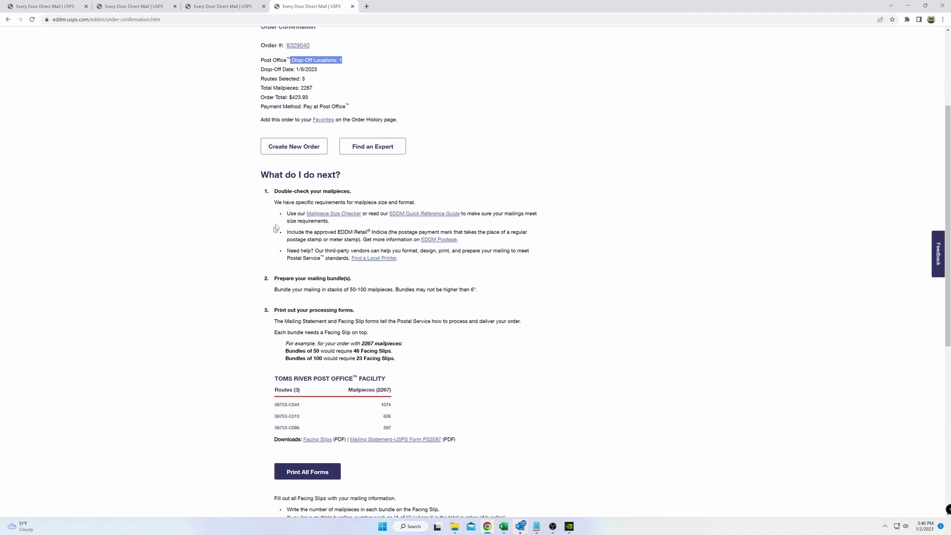
scroll(282, 212, down, 1)
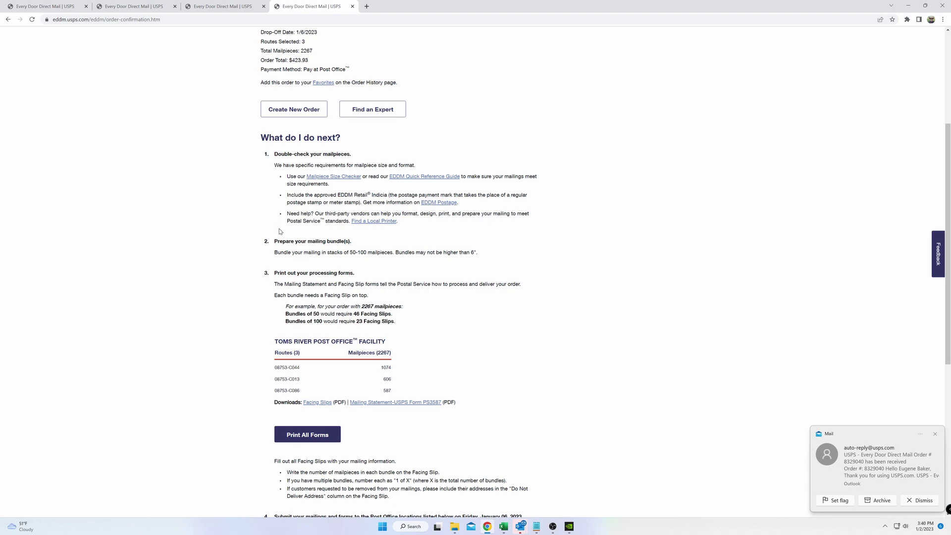
scroll(282, 253, down, 3)
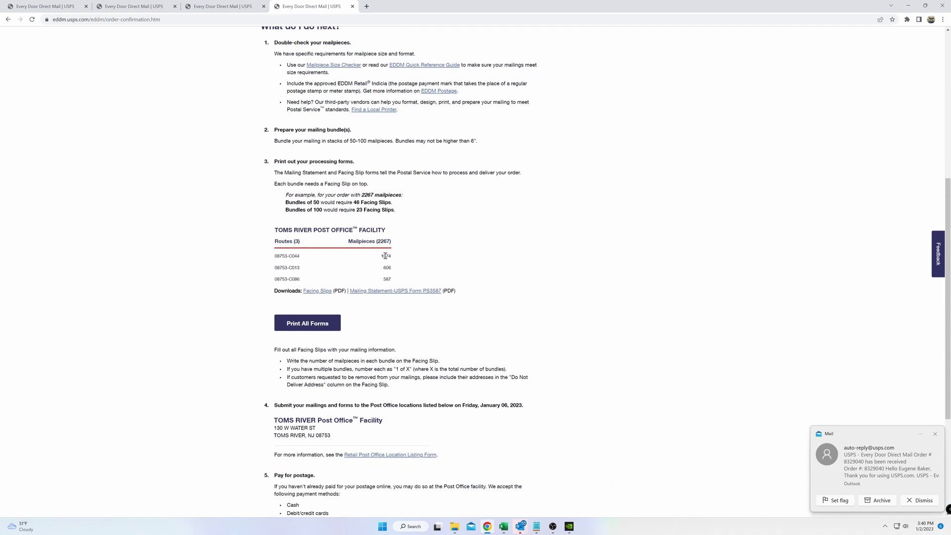
scroll(401, 284, down, 3)
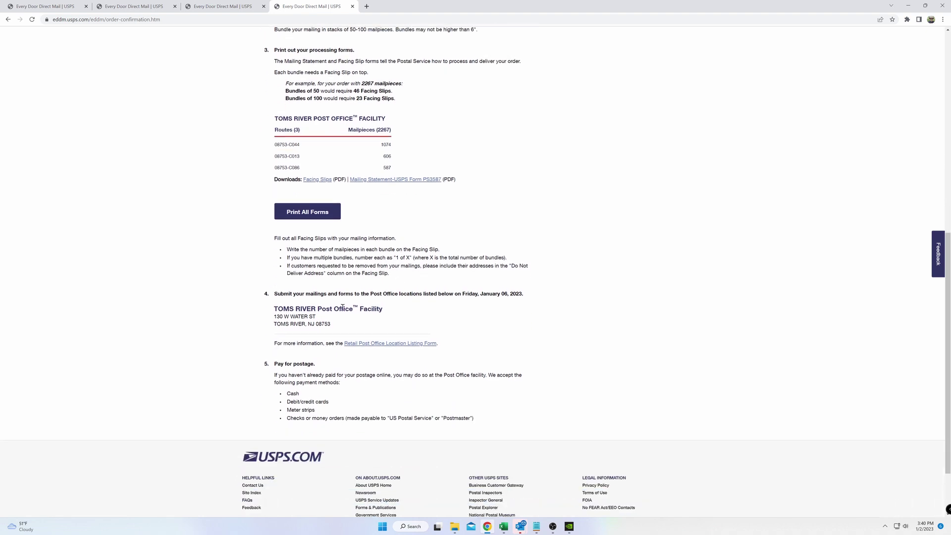
drag(275, 317, 330, 324)
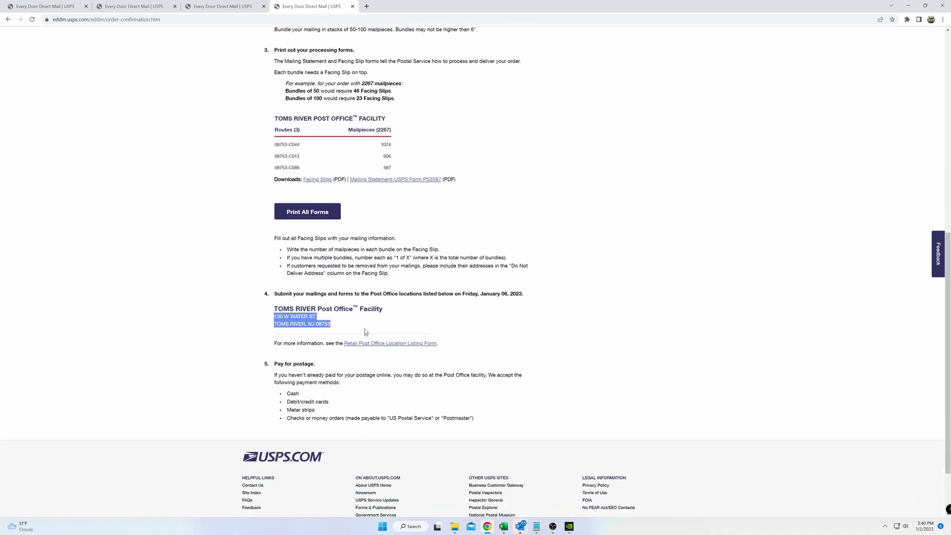
Step: Open the complete set of printable order forms and examine the drop information, mailing statement, route list and facing slips
click(308, 211)
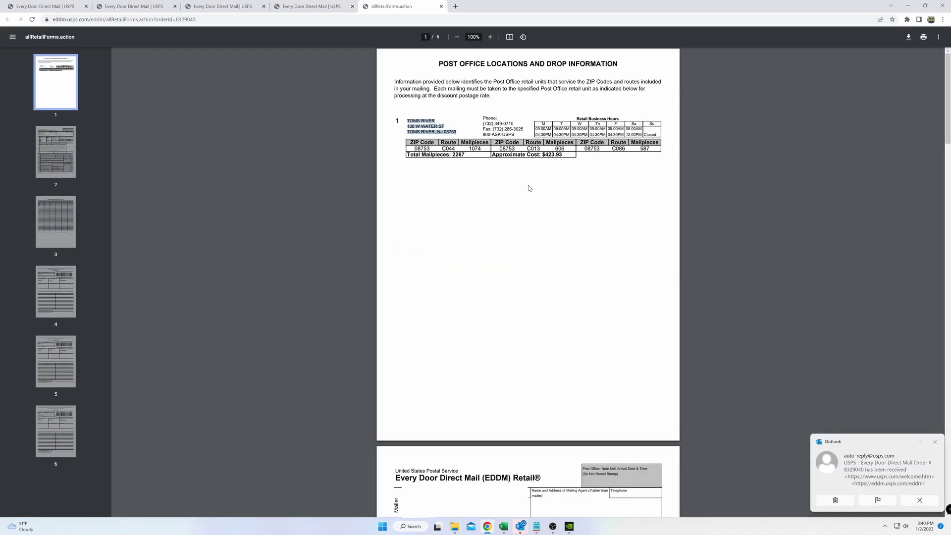
scroll(530, 181, down, 8)
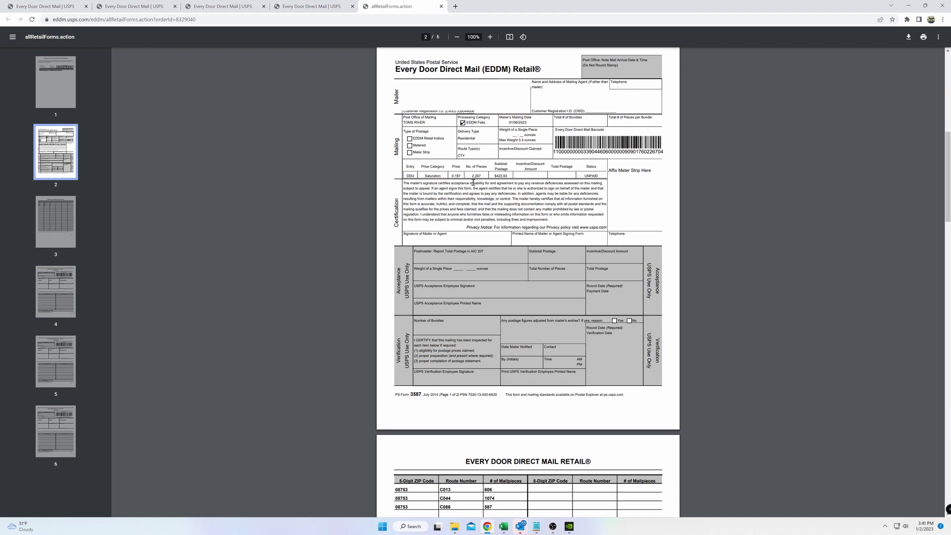
scroll(474, 183, down, 8)
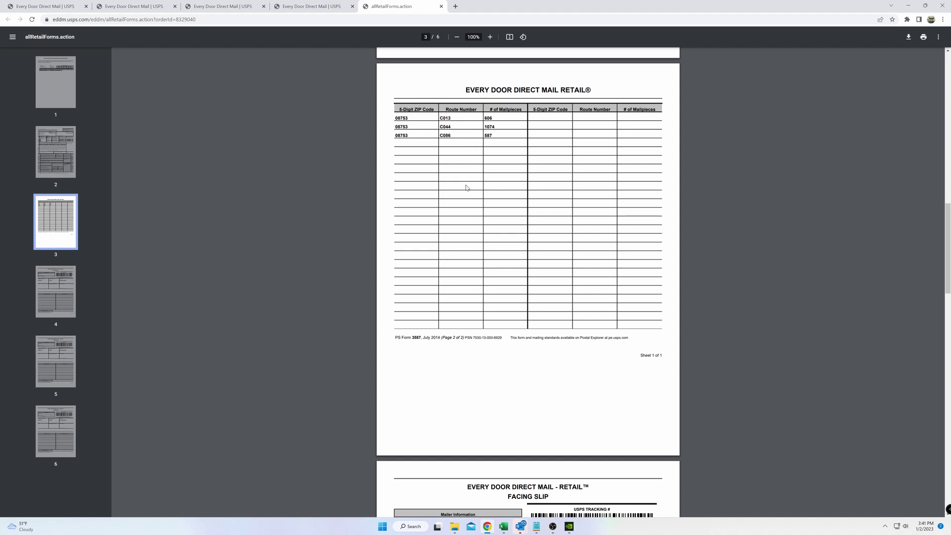
scroll(466, 187, down, 8)
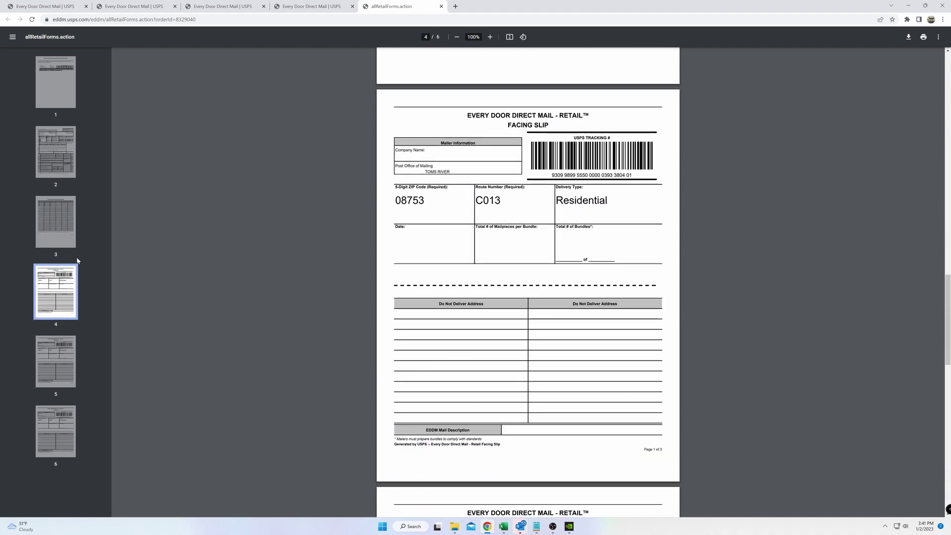
click(44, 357)
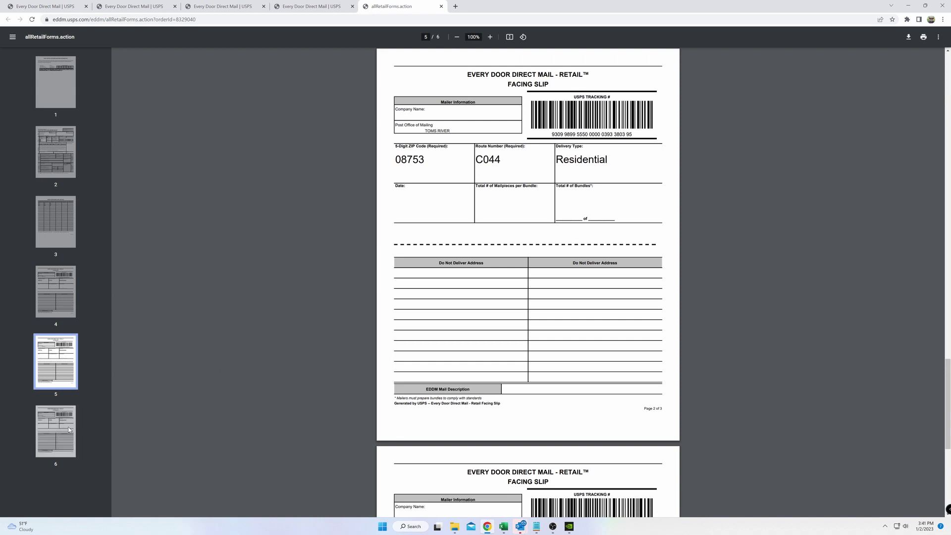
click(55, 430)
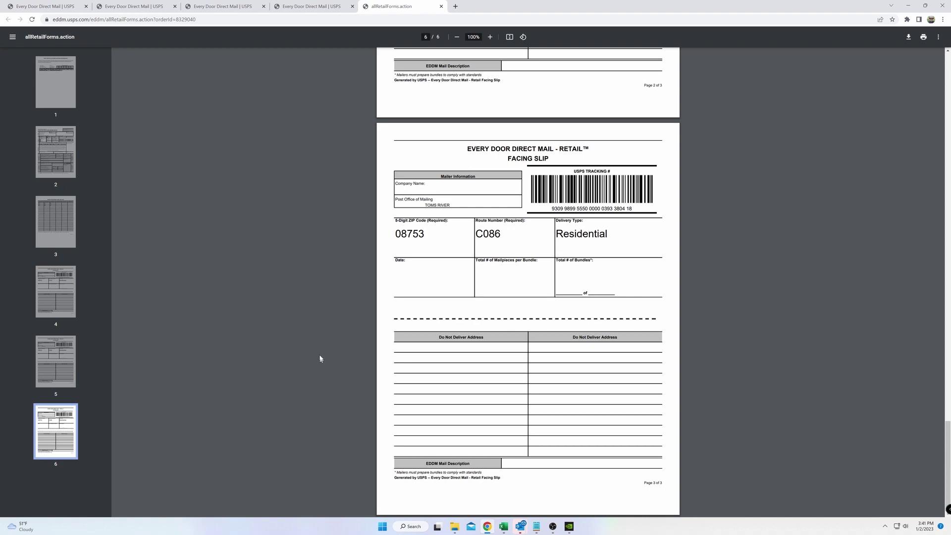
scroll(557, 231, up, 8)
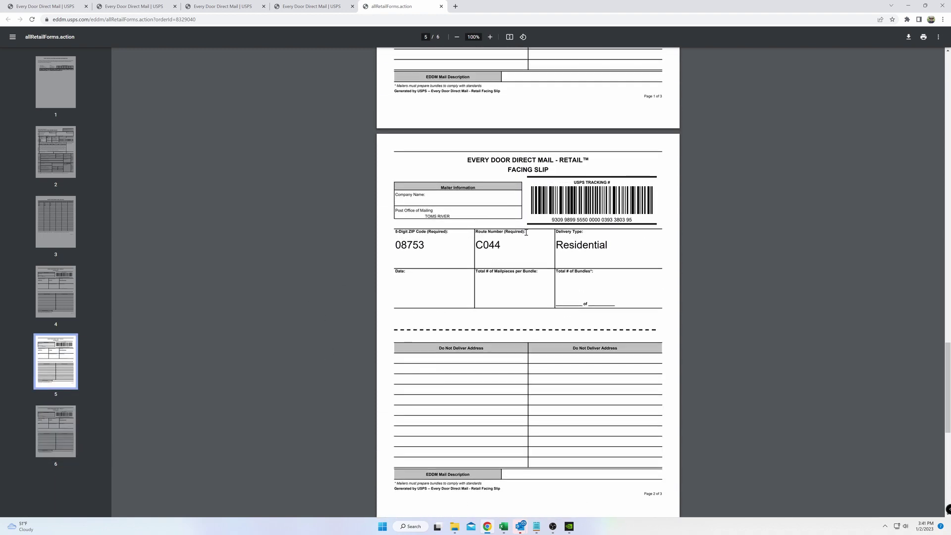
scroll(526, 235, up, 7)
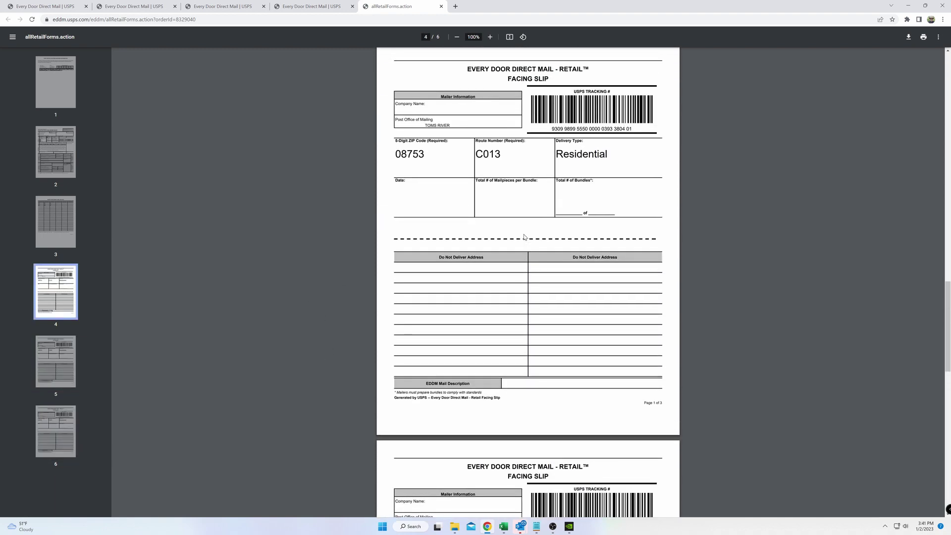